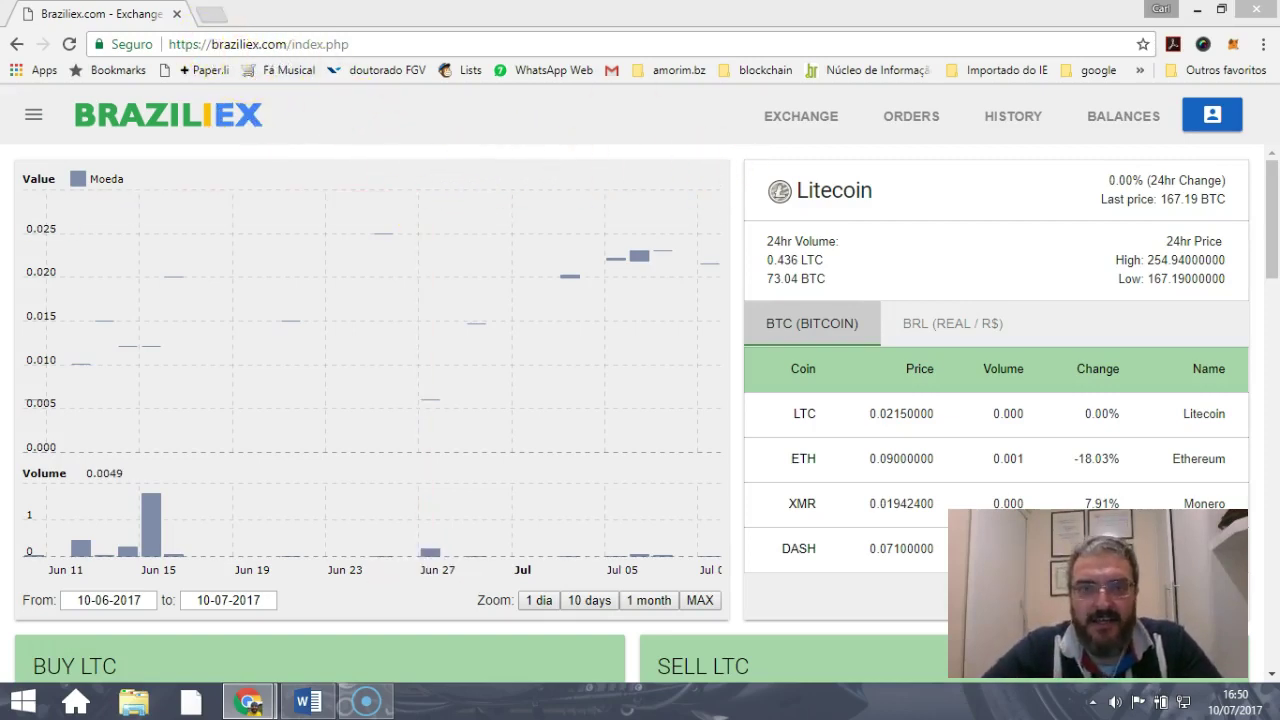
# Log out of the current account and open the sign-in page
pyautogui.click(1211, 114)
pyautogui.click(1108, 434)
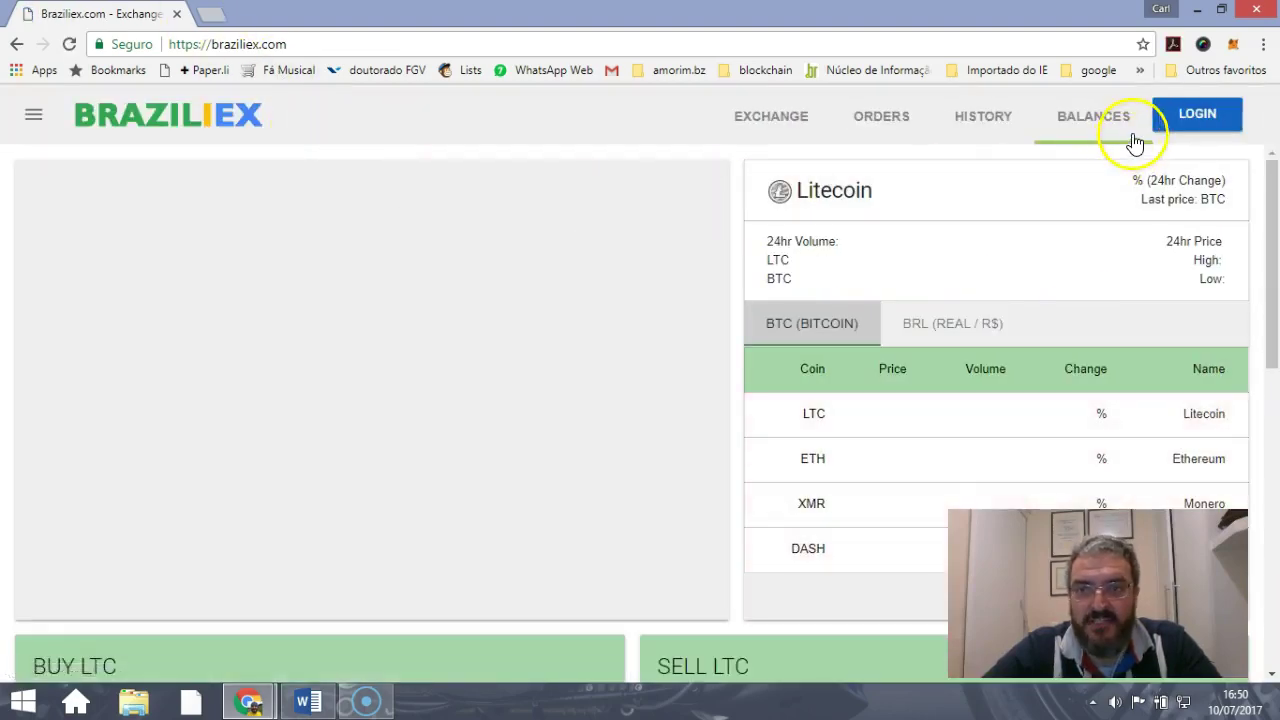
pyautogui.click(1186, 118)
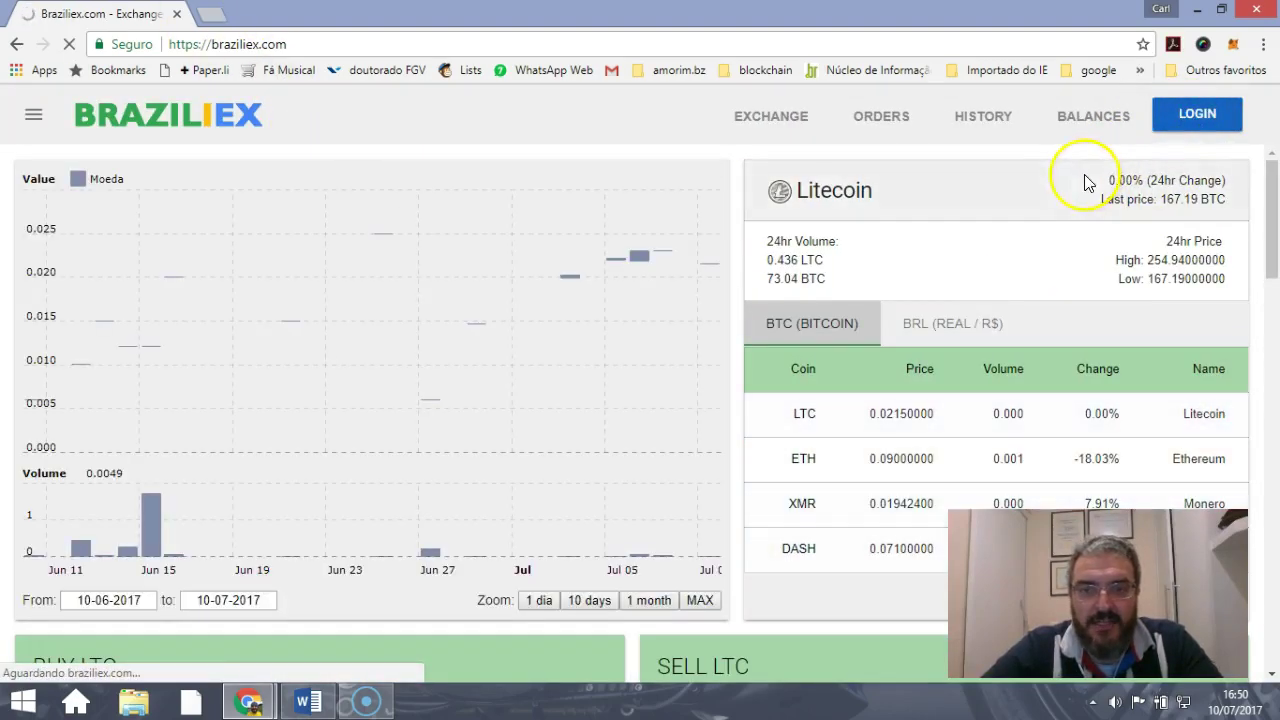
pyautogui.click(1196, 114)
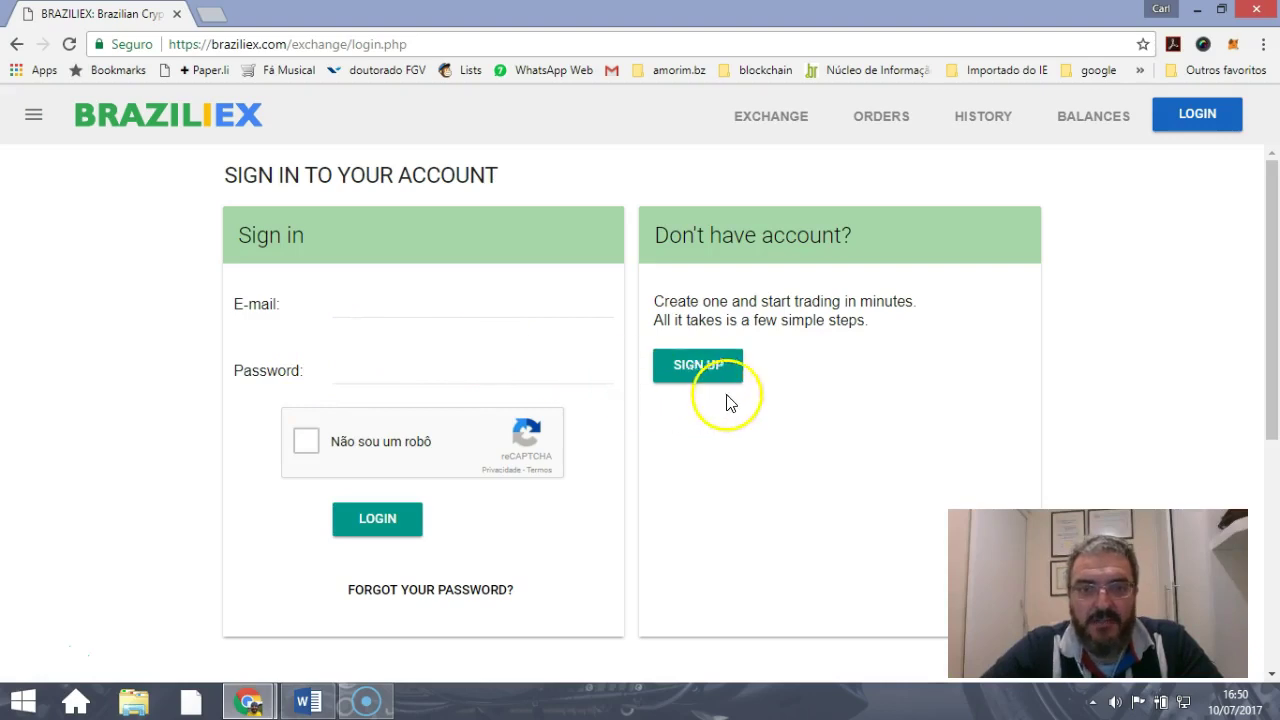
# Sign in with the account e-mail and password, completing the reCAPTCHA check
pyautogui.click(340, 304)
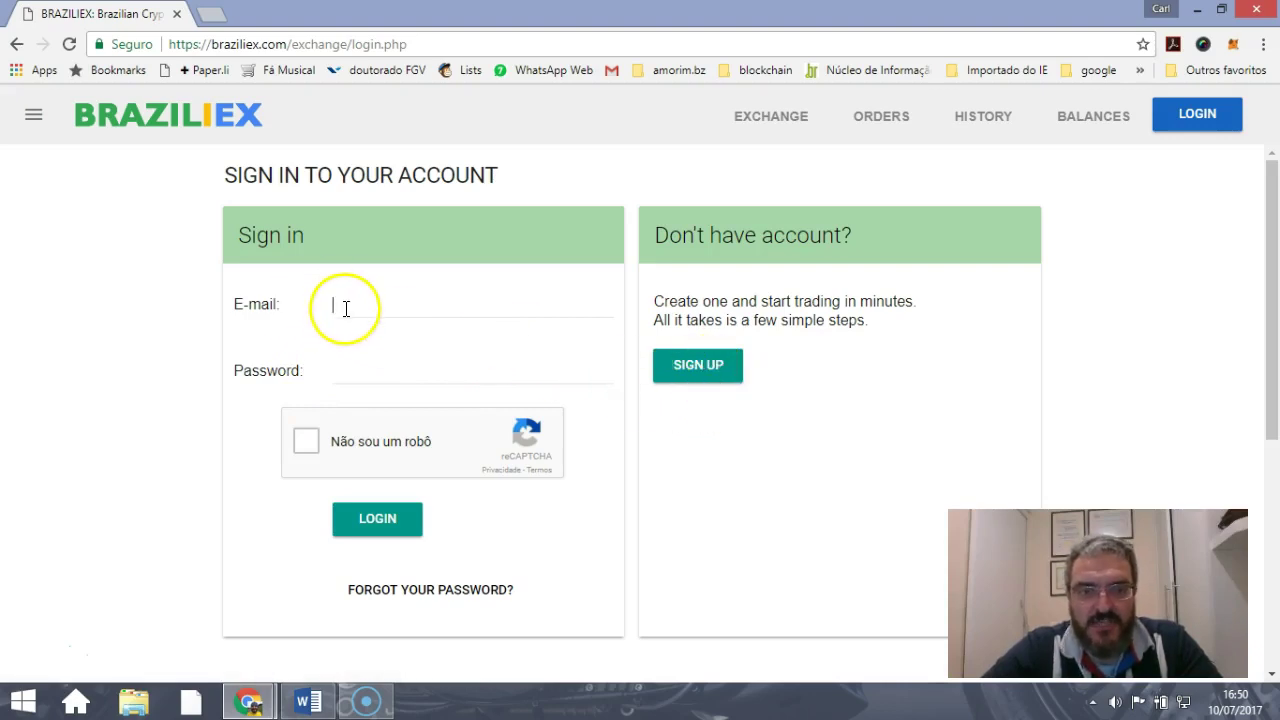
pyautogui.click(357, 330)
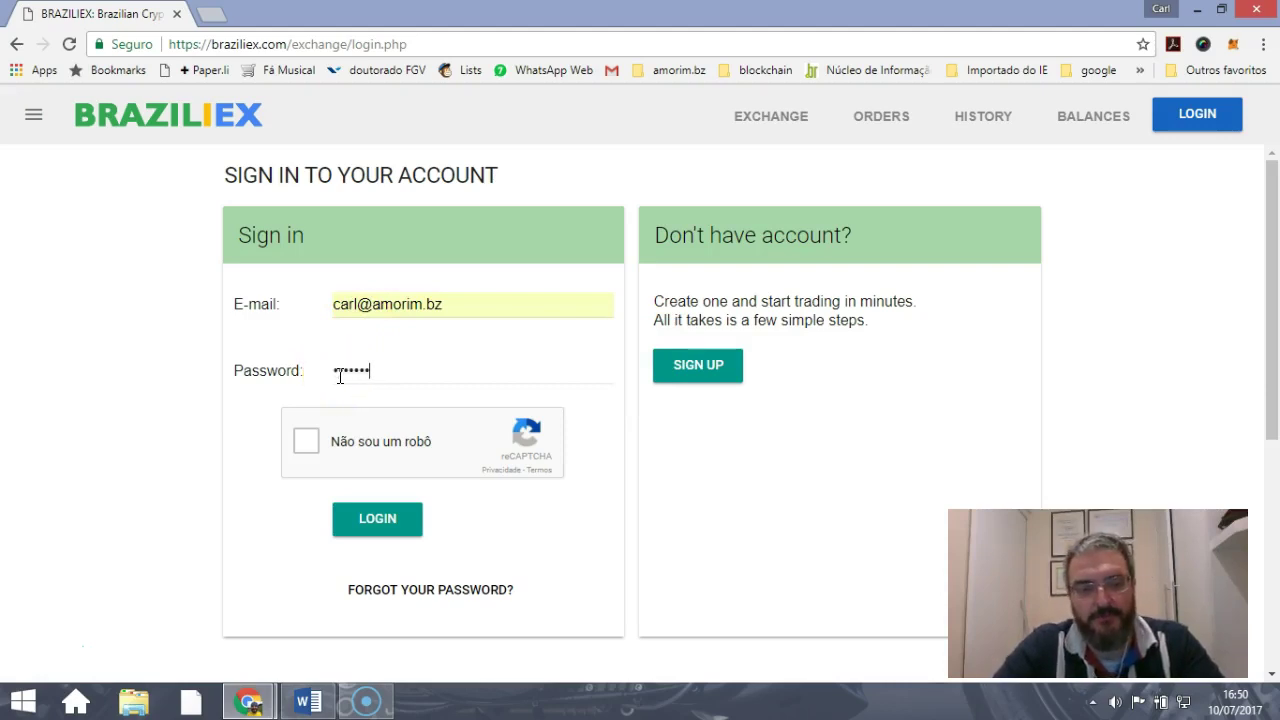
pyautogui.click(307, 438)
pyautogui.click(377, 520)
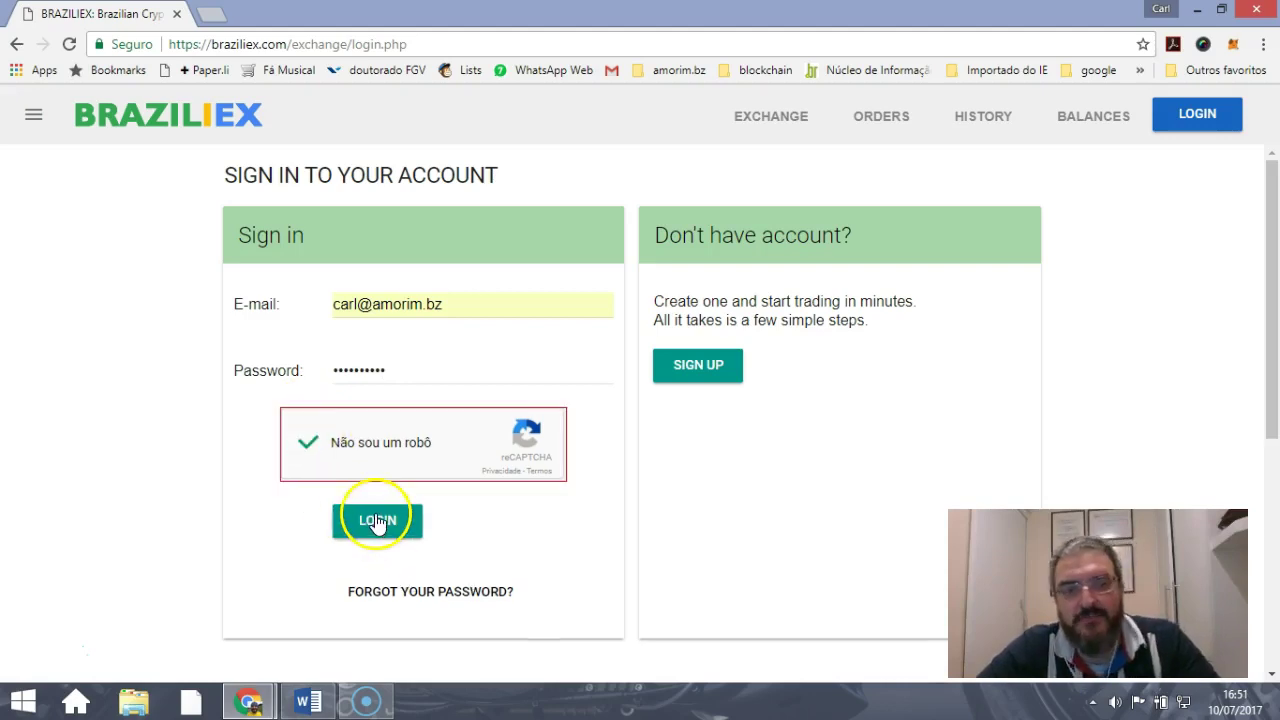
pyautogui.click(377, 521)
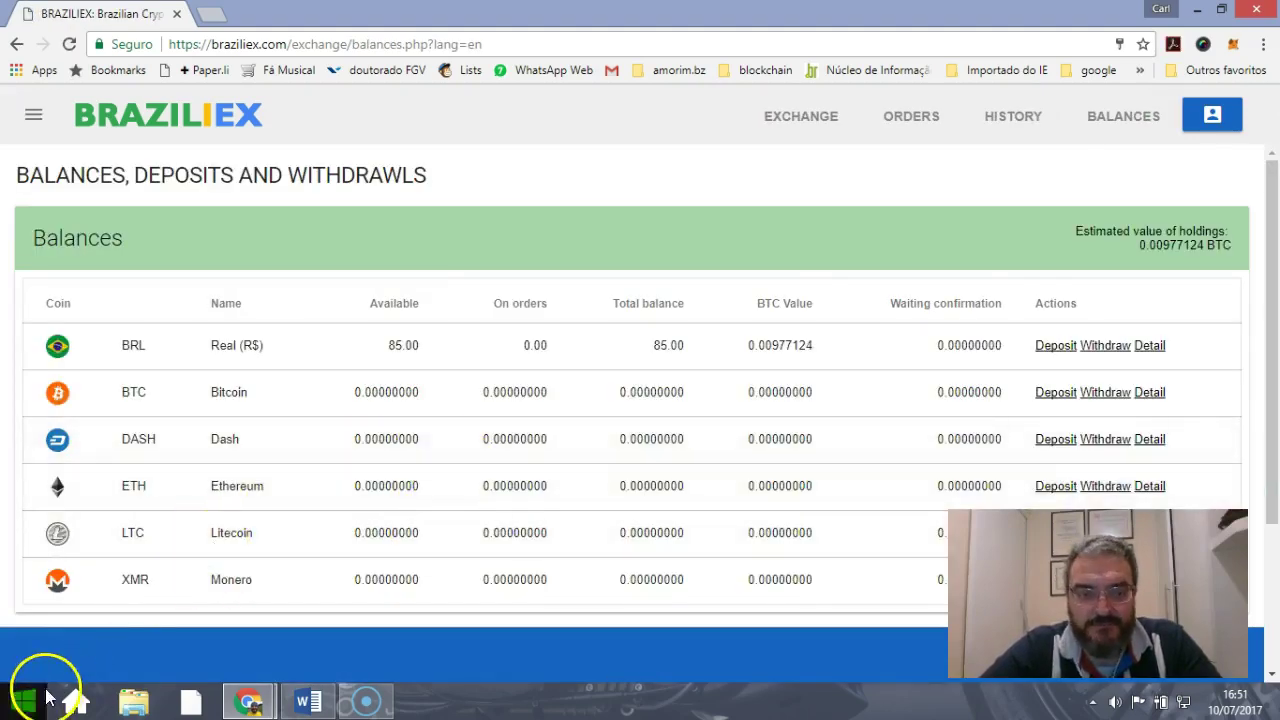
# Open the account profile and examine the Level 1 and Level 2 verification fields, including file selection for the photo ID scan
pyautogui.click(1218, 126)
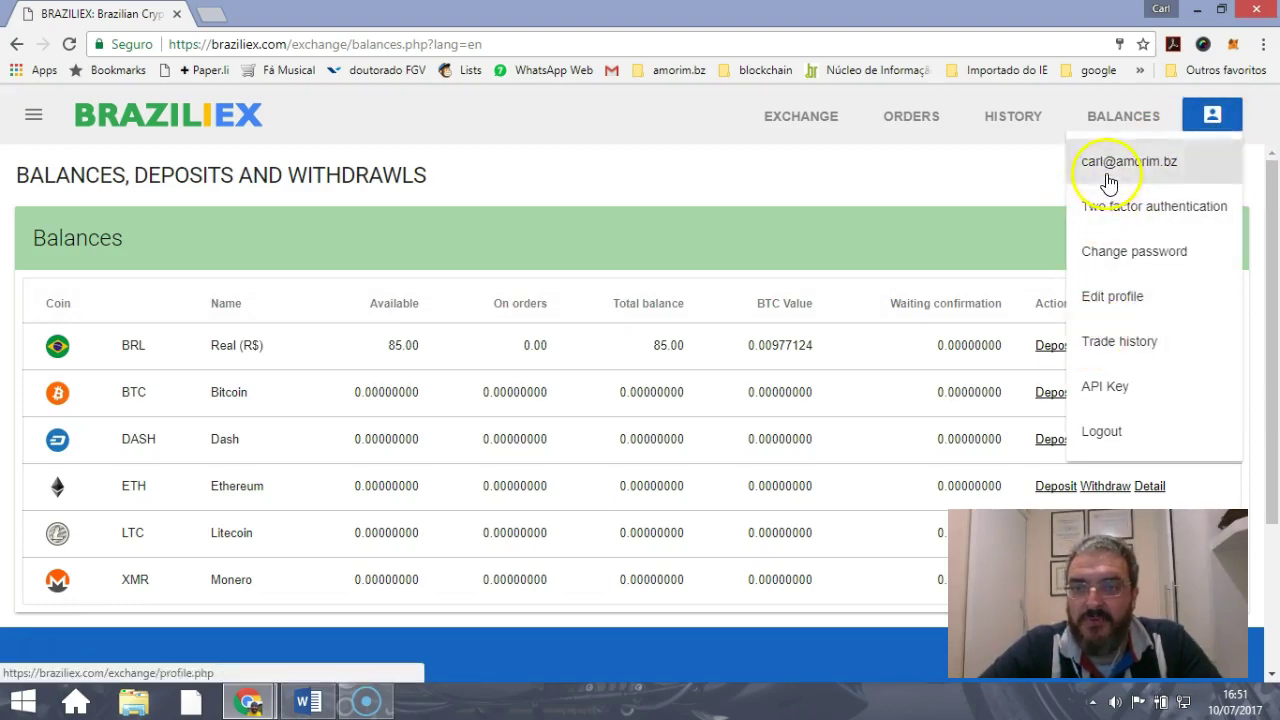
pyautogui.click(1112, 168)
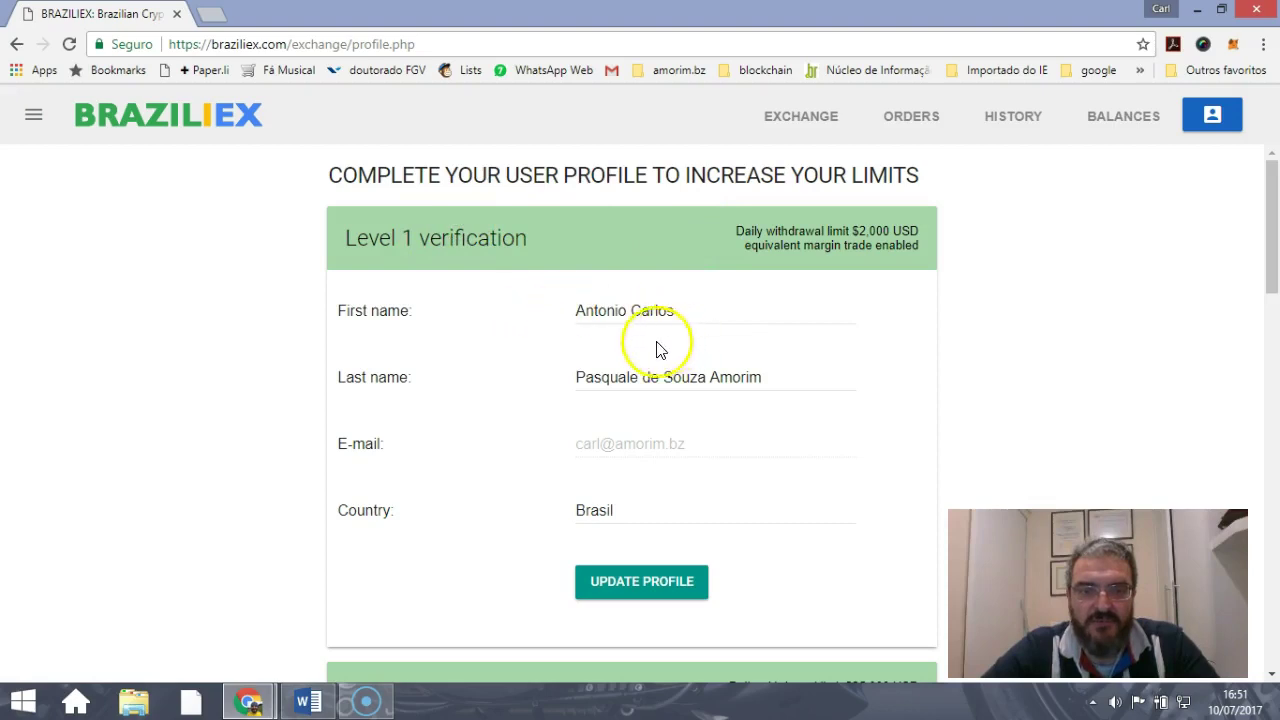
pyautogui.scroll(-3, 650, 398)
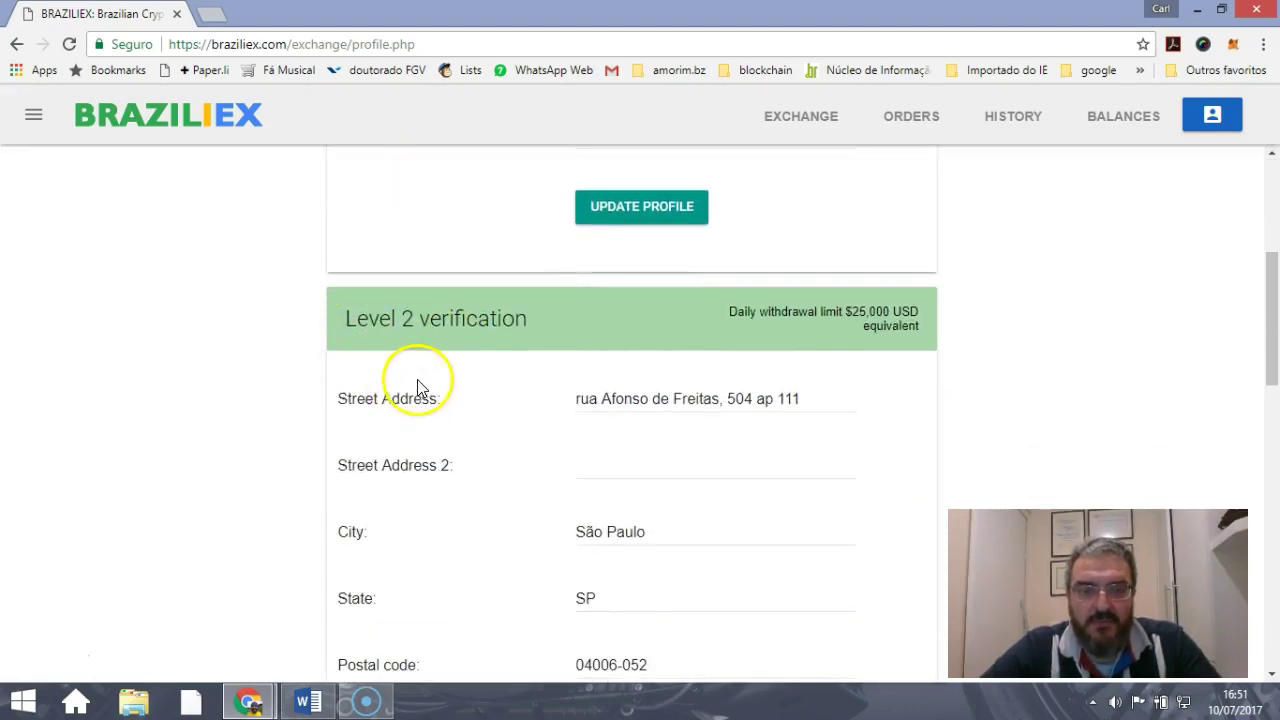
pyautogui.scroll(-1, 460, 378)
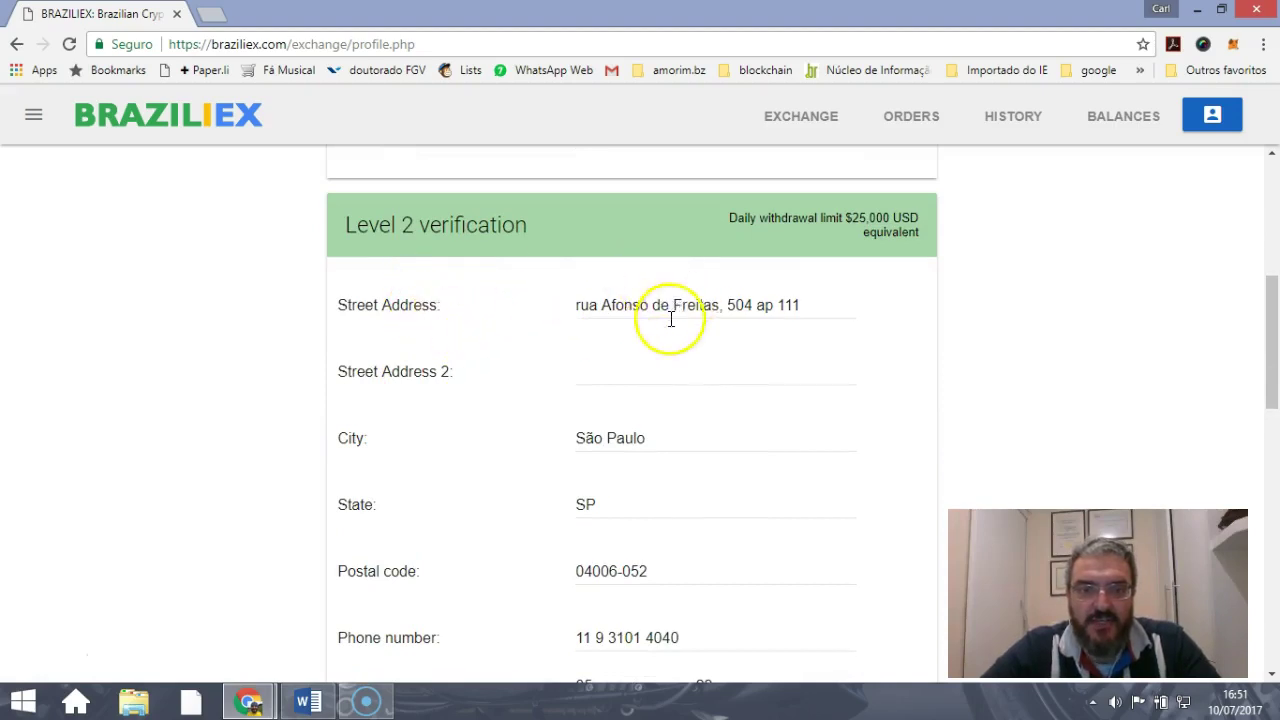
pyautogui.scroll(-1, 640, 350)
pyautogui.scroll(-1, 595, 360)
pyautogui.scroll(-2, 586, 352)
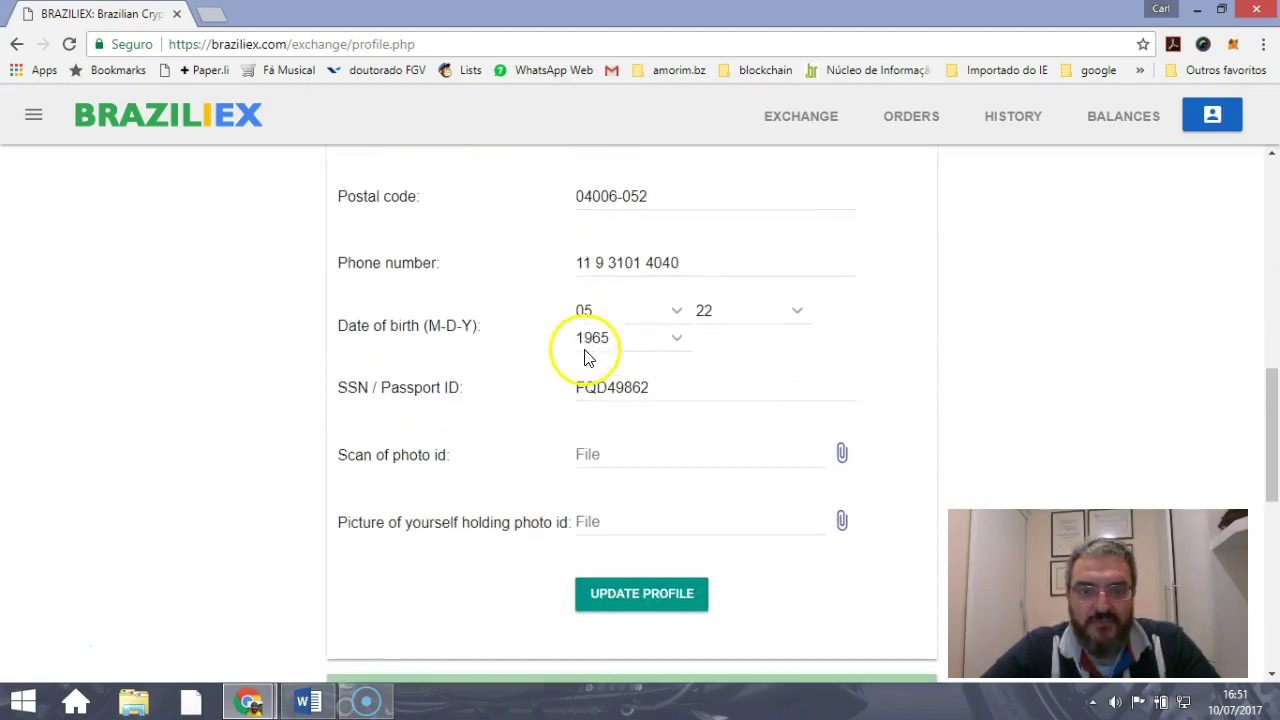
pyautogui.scroll(-1, 605, 320)
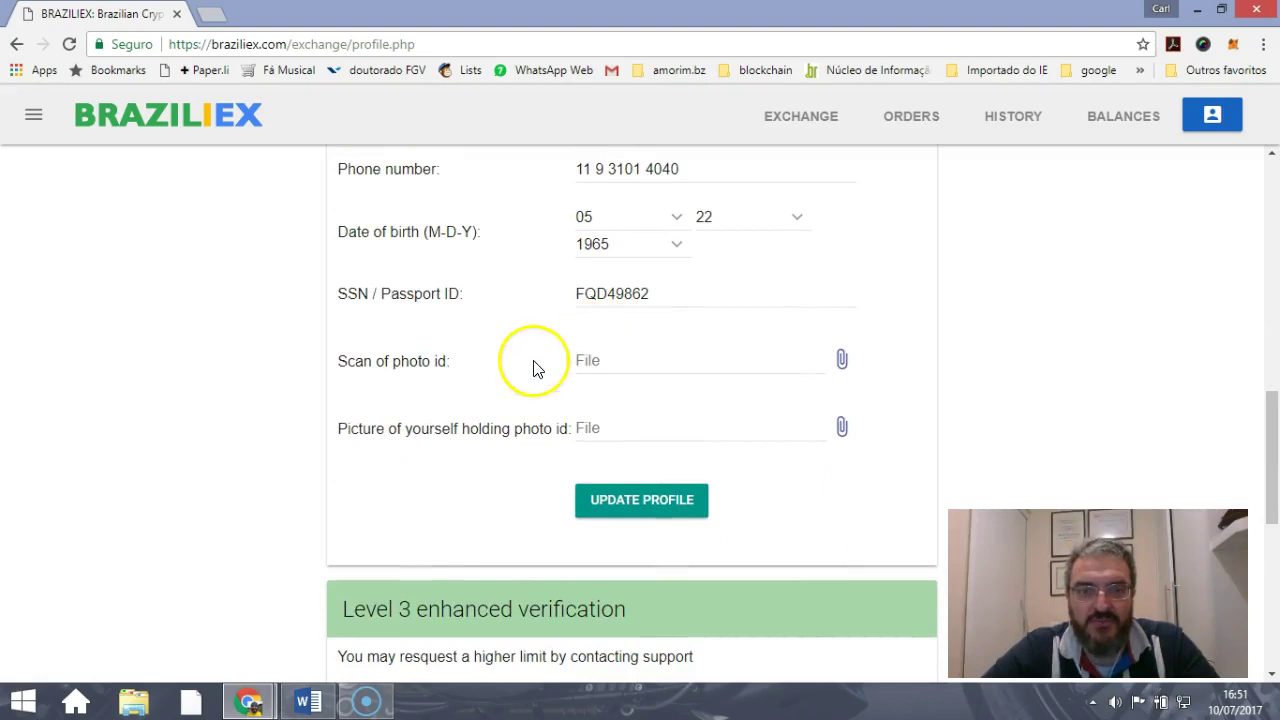
pyautogui.scroll(-1, 425, 361)
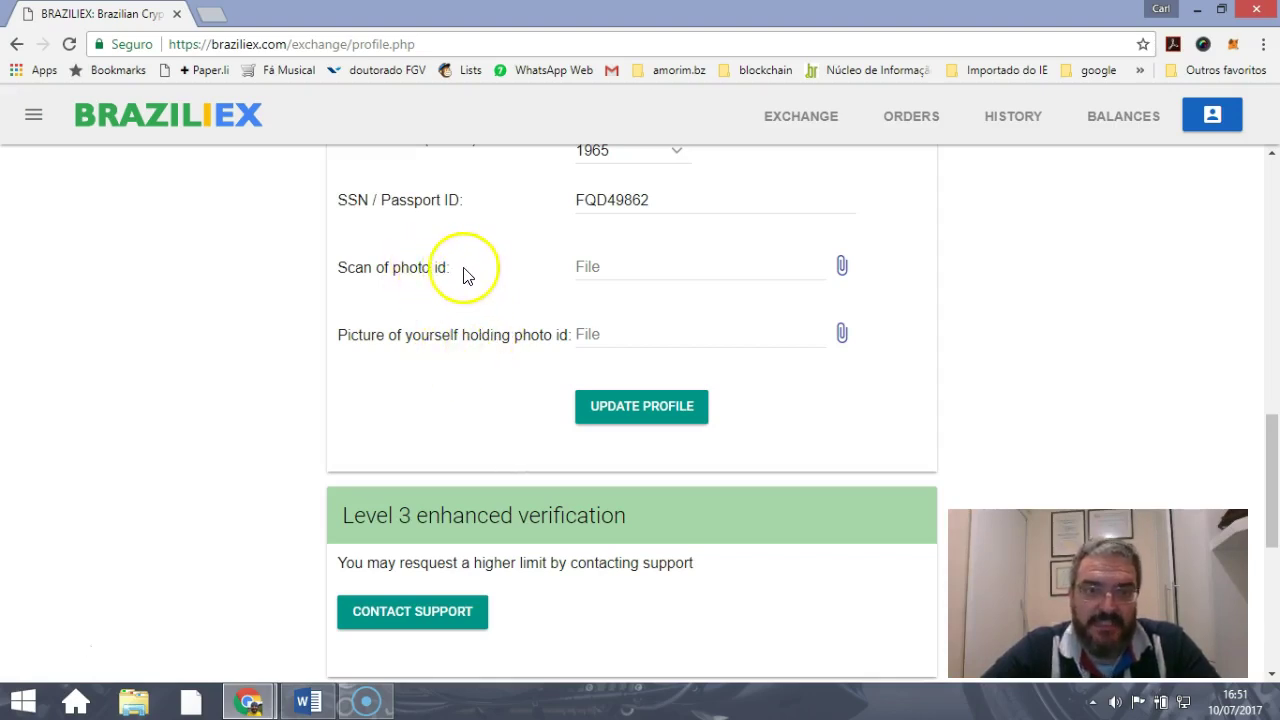
pyautogui.click(843, 268)
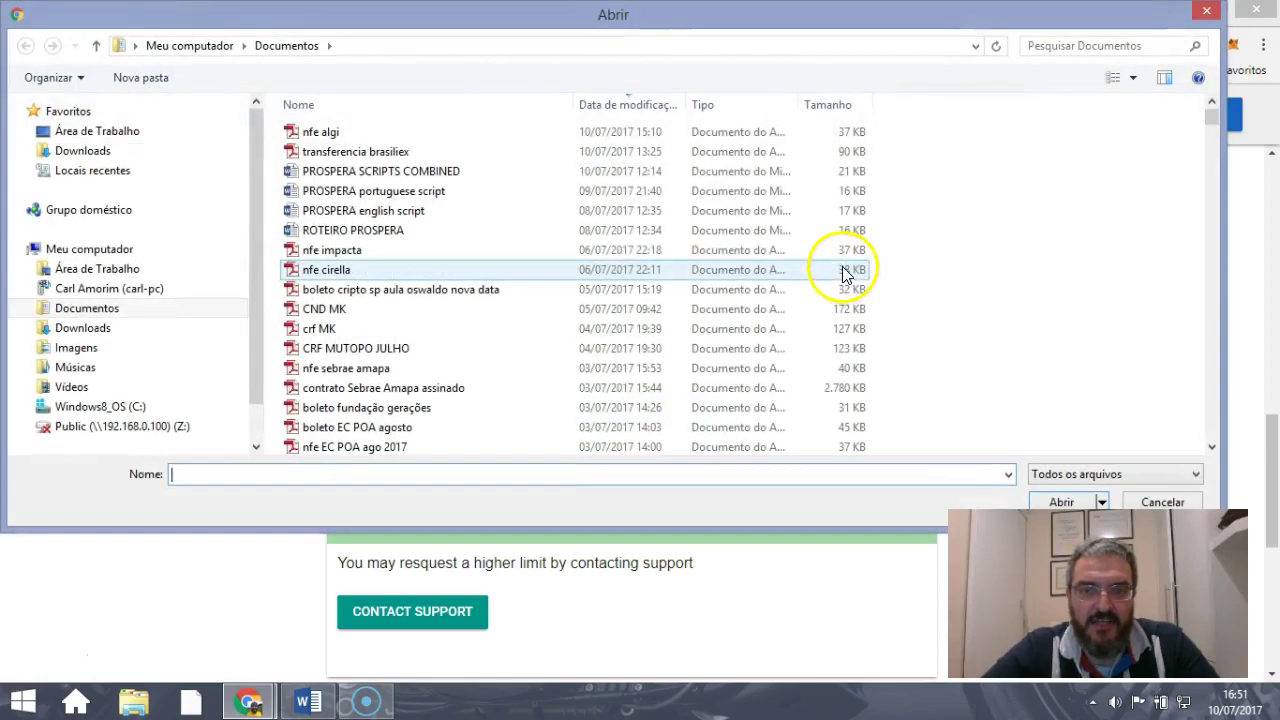
pyautogui.click(1206, 11)
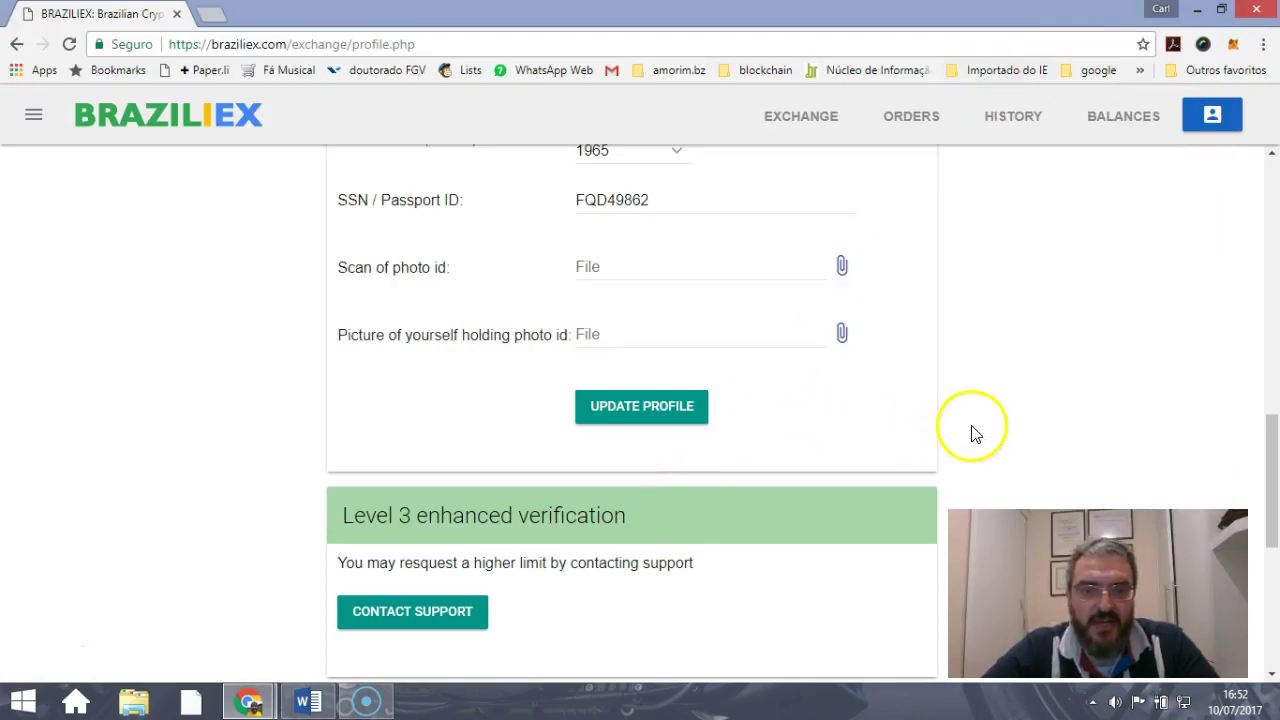
# Review the Level 2 daily withdrawal limit and the Level 3 enhanced verification section of the profile
pyautogui.scroll(5, 975, 433)
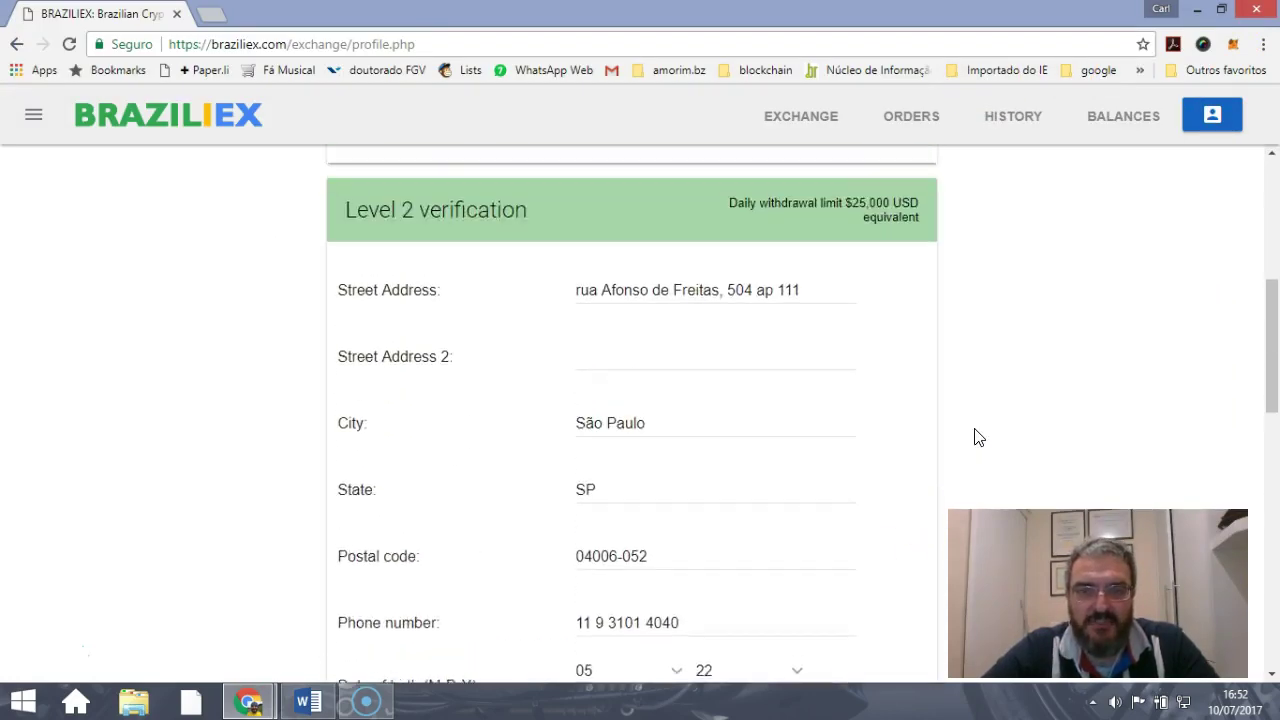
pyautogui.click(837, 211)
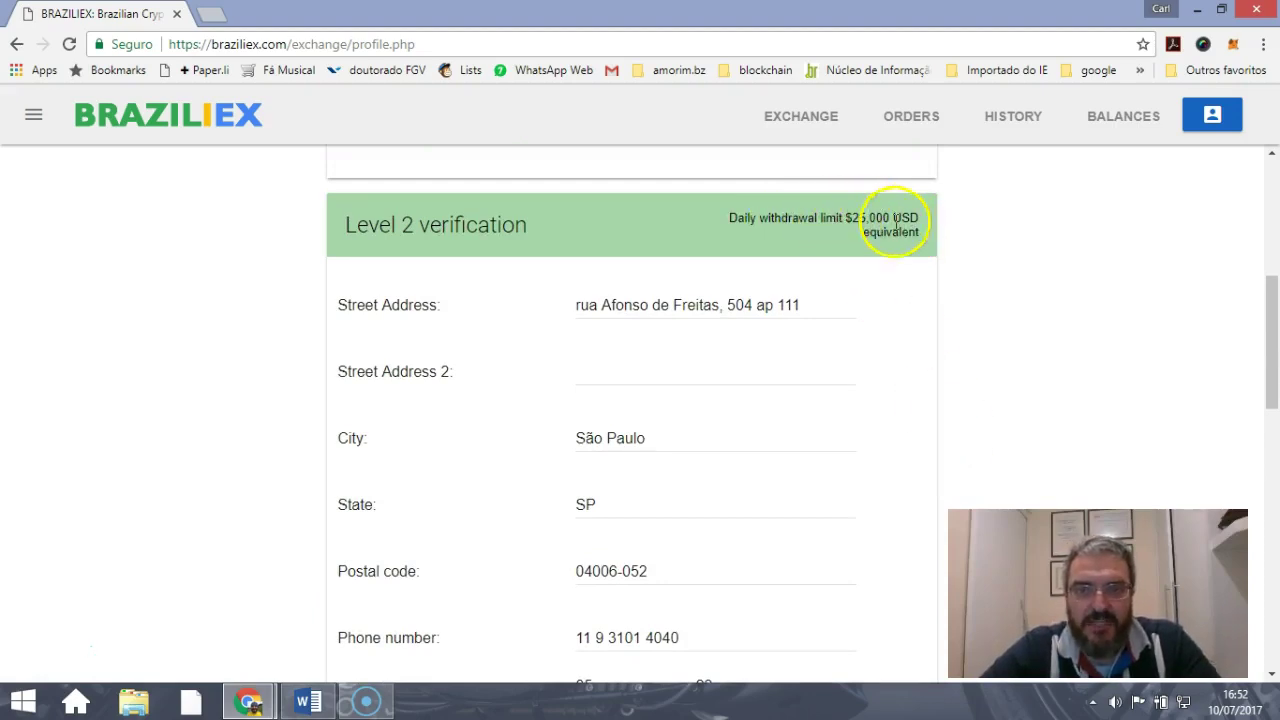
pyautogui.scroll(-6, 1001, 346)
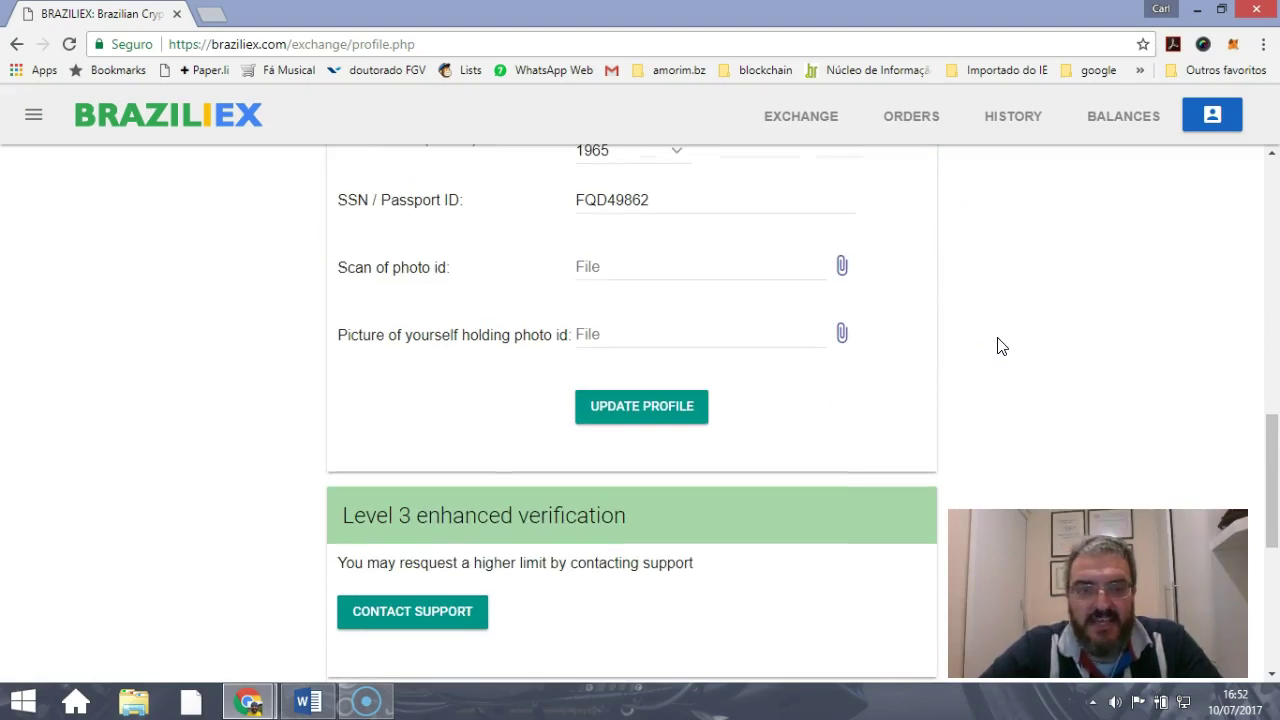
pyautogui.scroll(-1, 1001, 346)
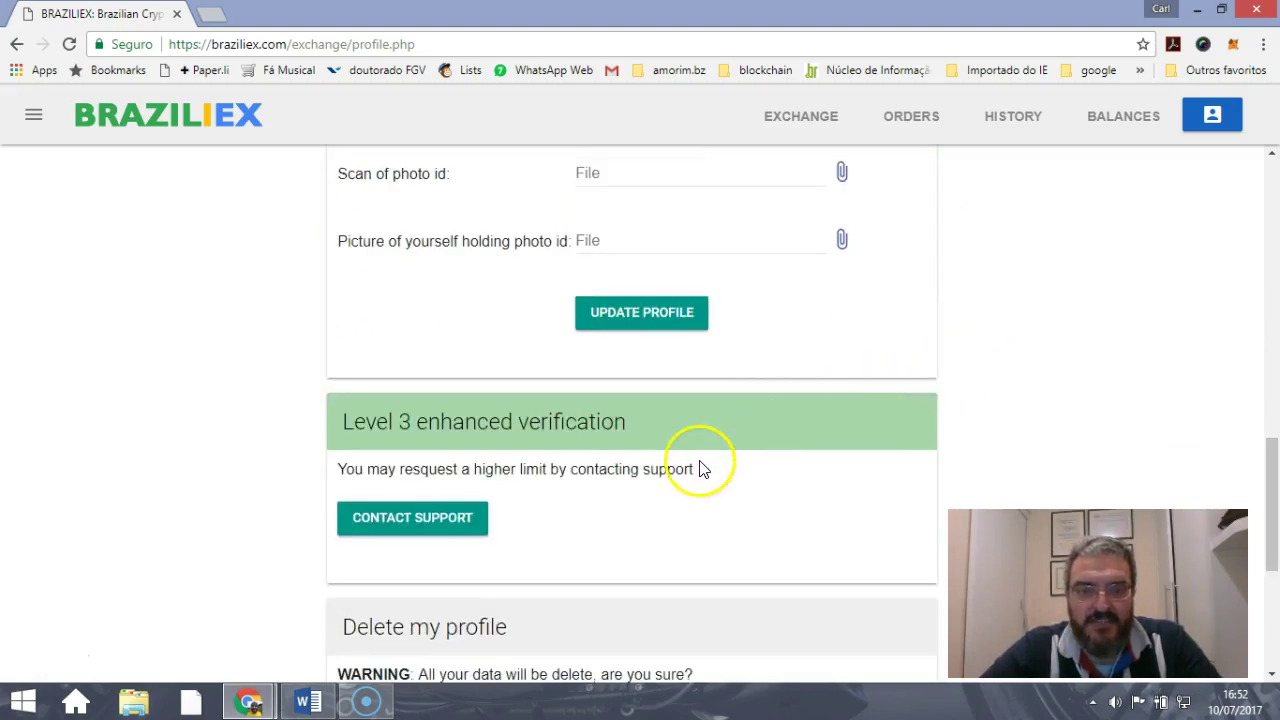
pyautogui.scroll(-1, 700, 468)
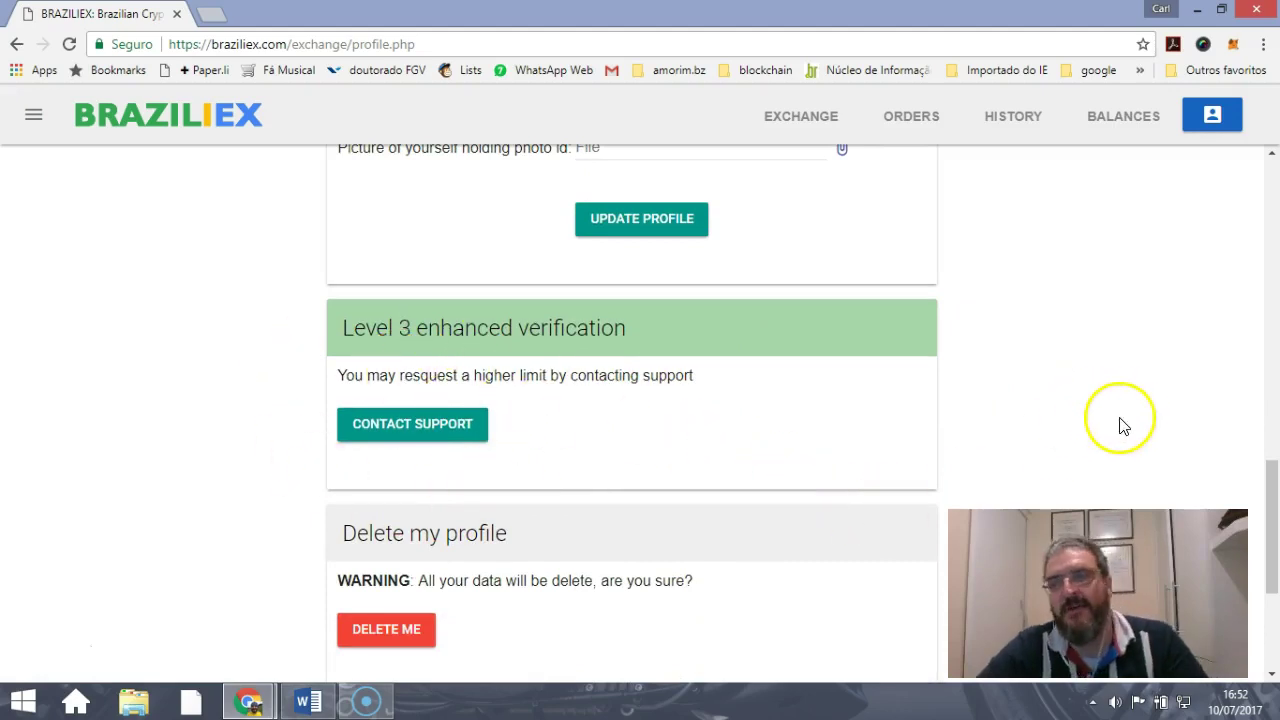
# Open the exchange page and view the coin prices in the BRL (Real / R$) market
pyautogui.scroll(3, 1128, 427)
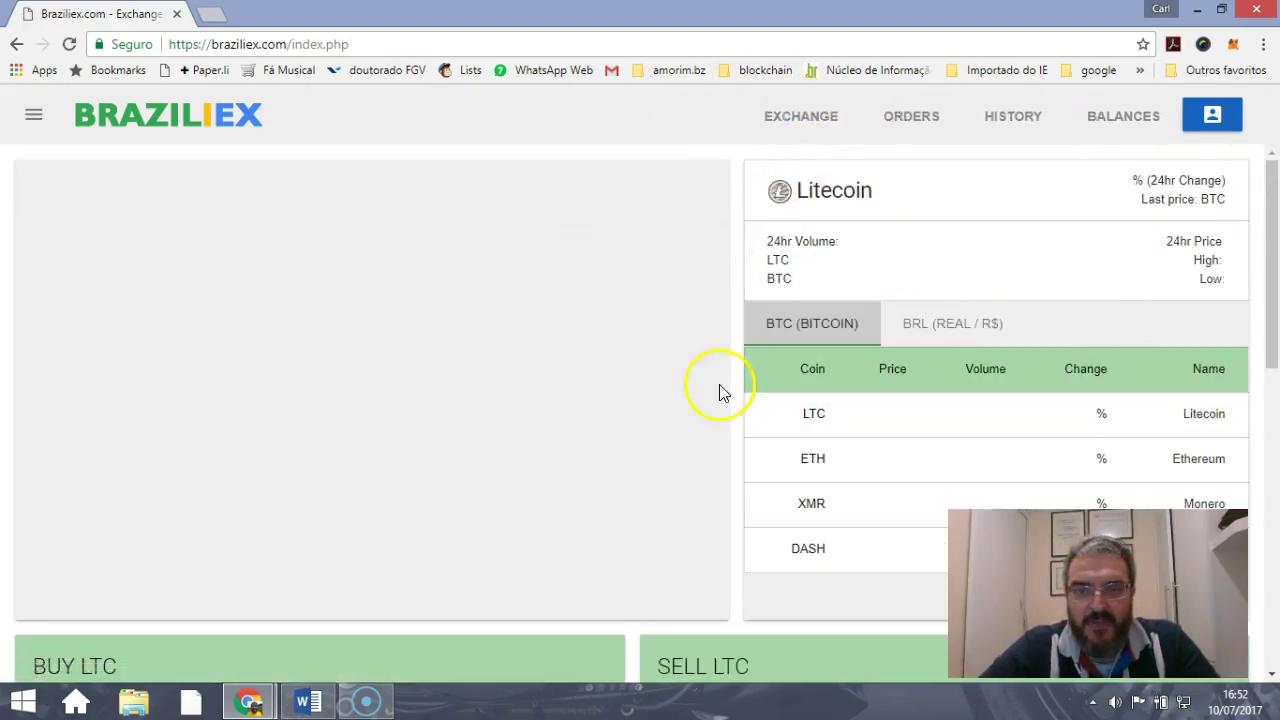
pyautogui.scroll(-1, 785, 405)
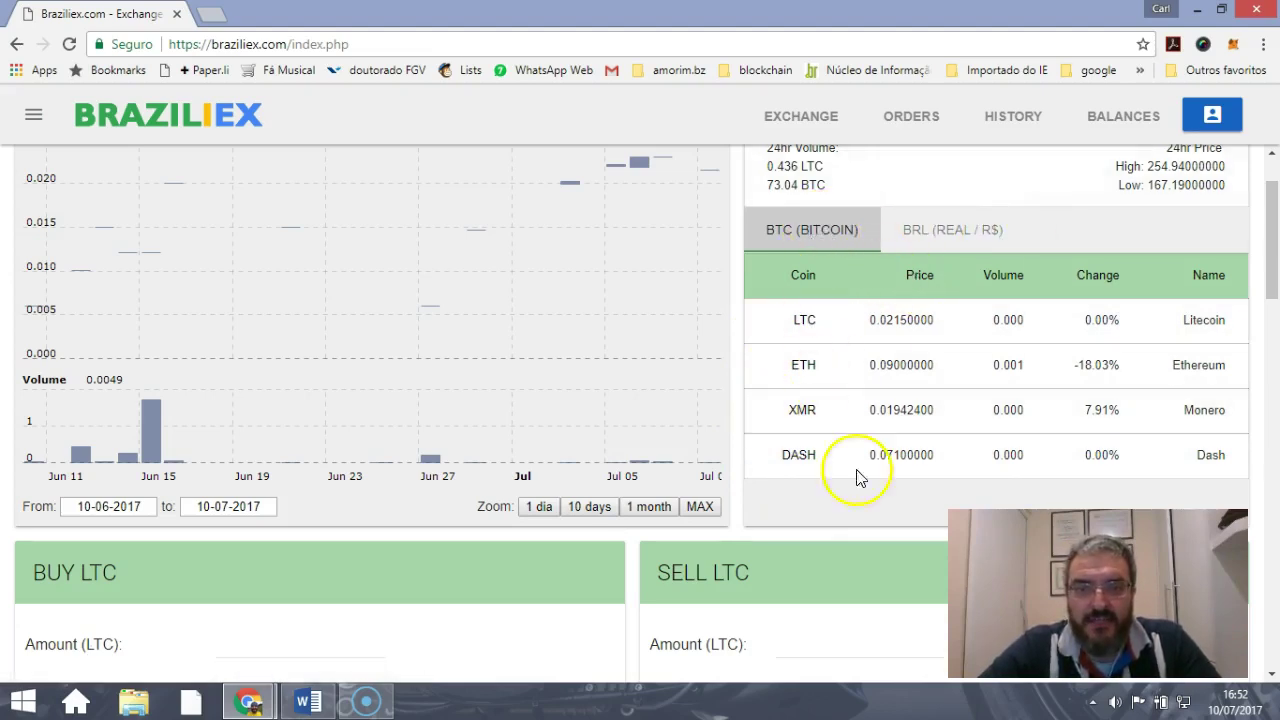
pyautogui.click(930, 229)
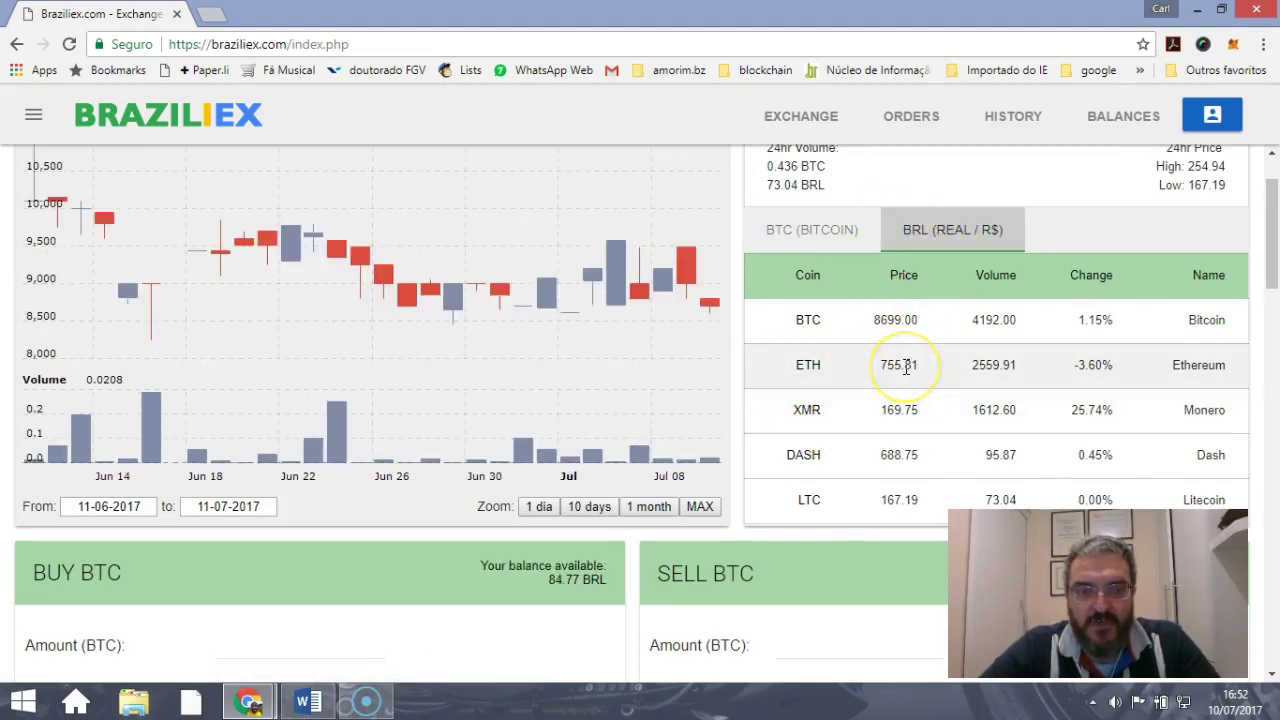
pyautogui.scroll(-7, 782, 366)
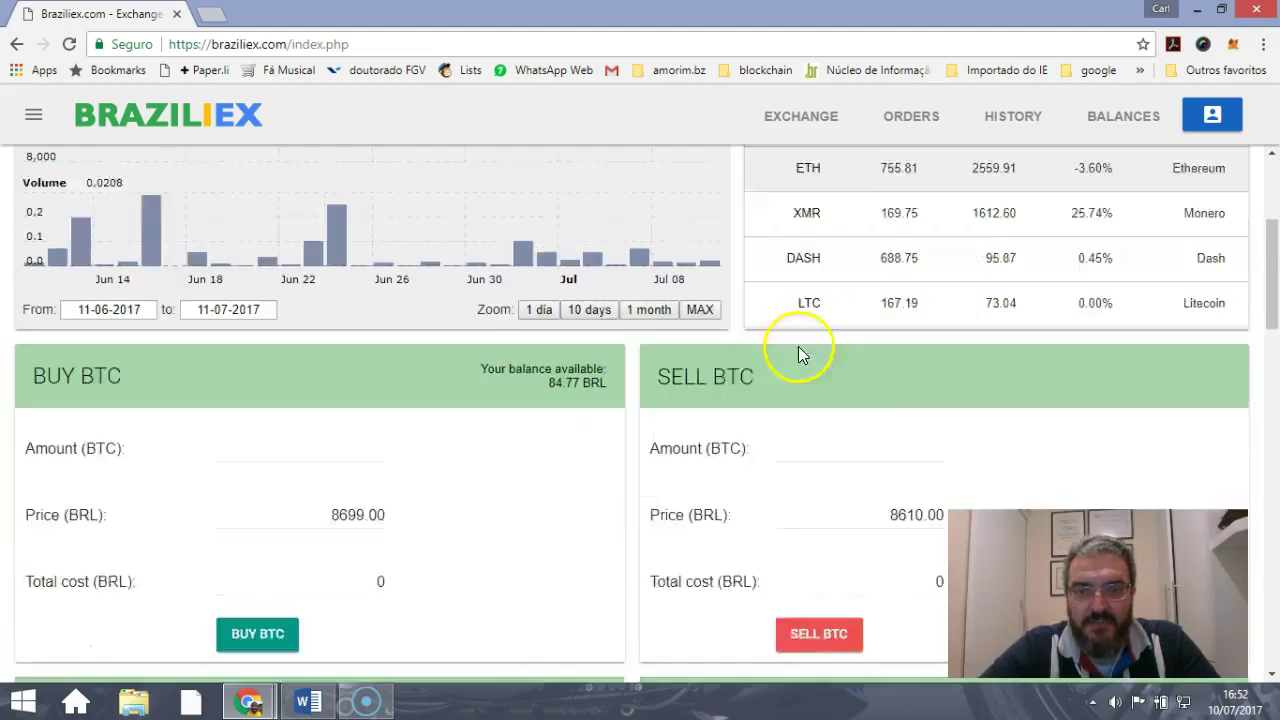
pyautogui.scroll(7, 786, 366)
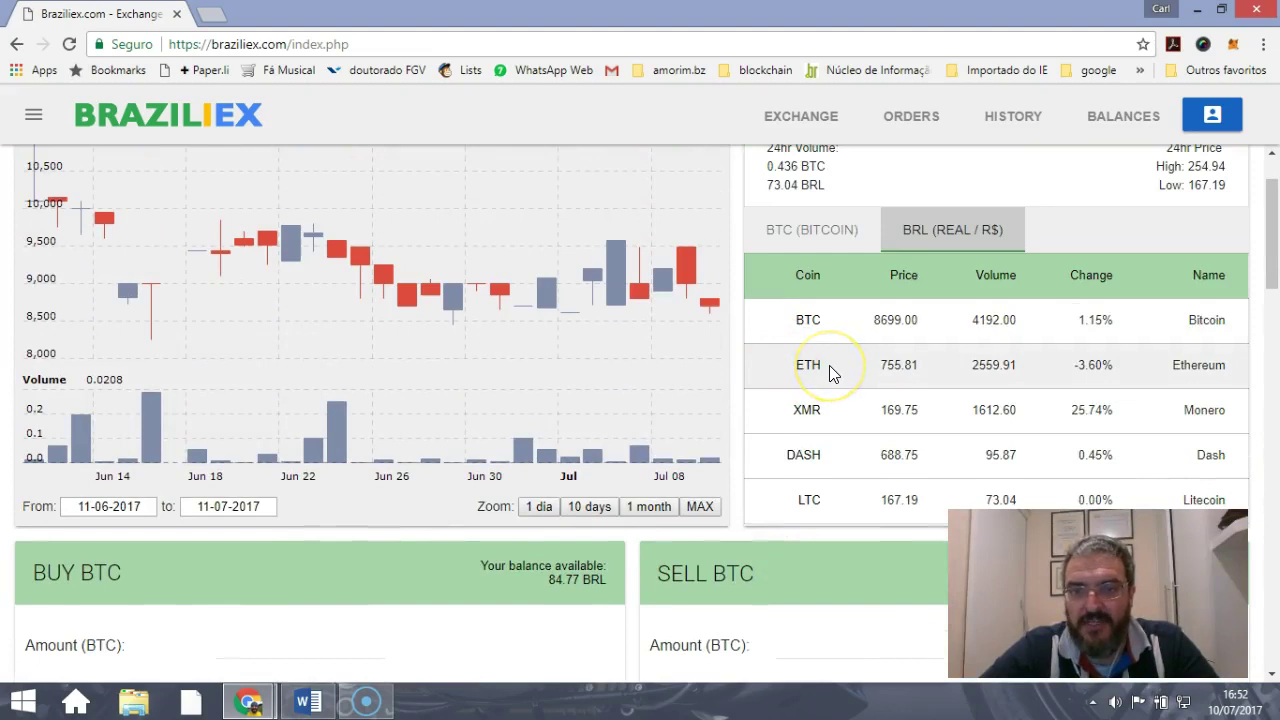
pyautogui.scroll(1, 828, 365)
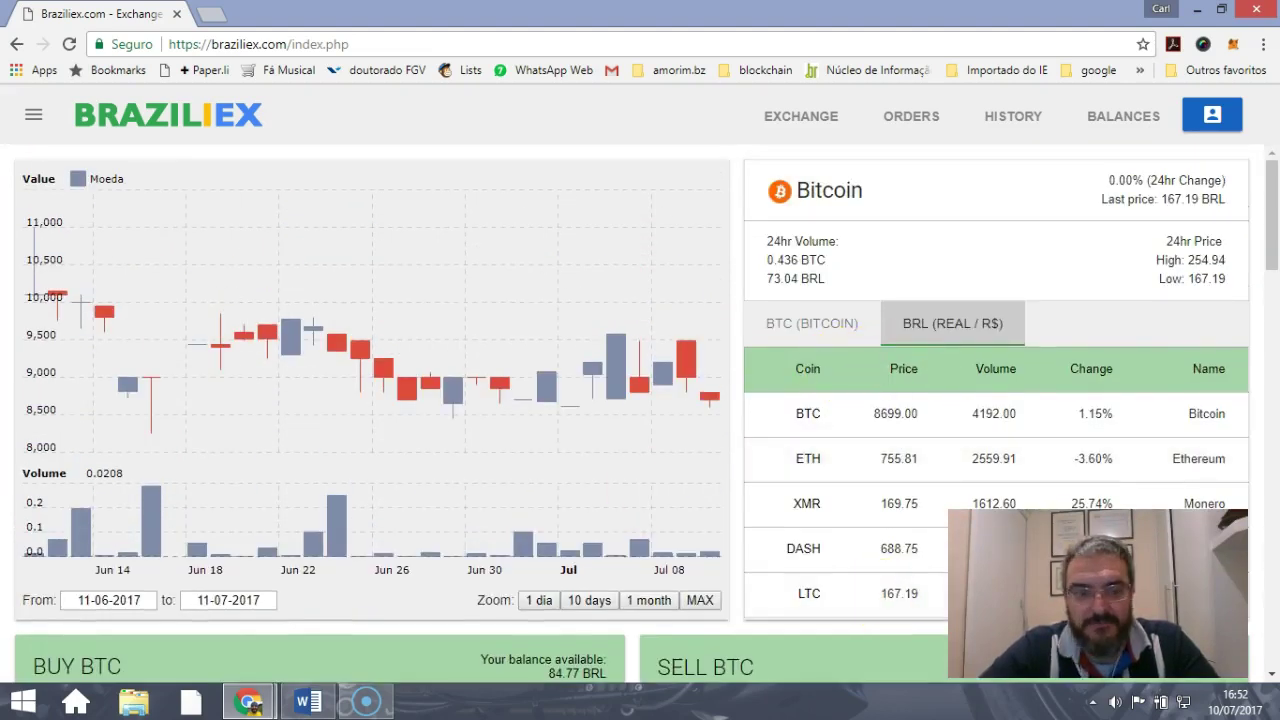
# Select Ethereum in the BRL market and examine its price chart and its buy and sell forms
pyautogui.doubleClick(808, 413)
pyautogui.click(818, 466)
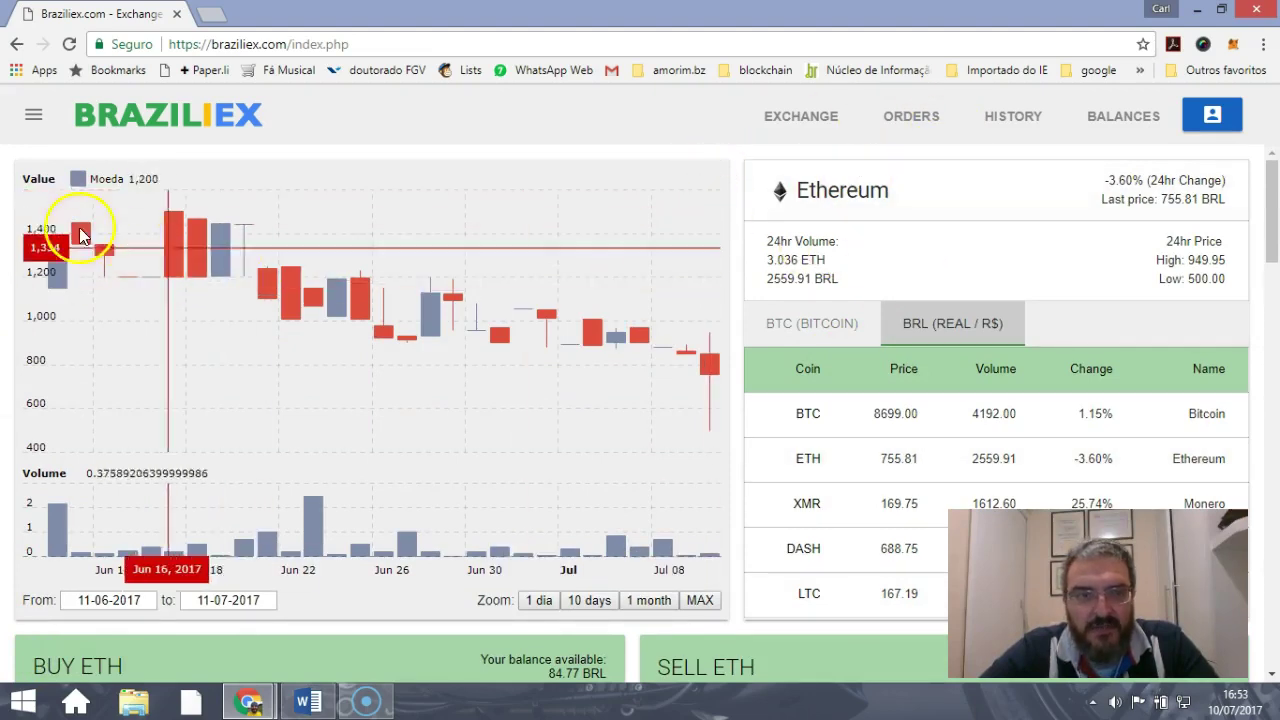
pyautogui.scroll(-4, 560, 377)
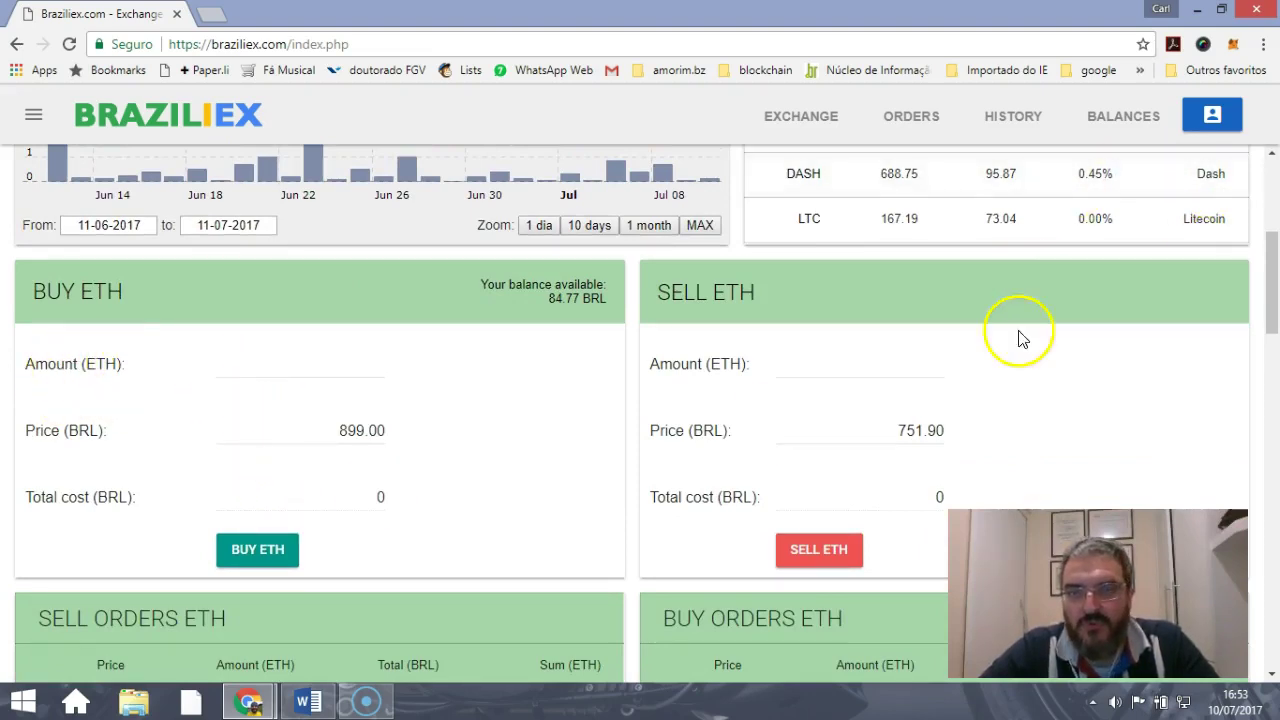
# Open the deposit page for Real (R$) from the balances and review the transfer rules, bank details and receipt upload
pyautogui.click(1126, 119)
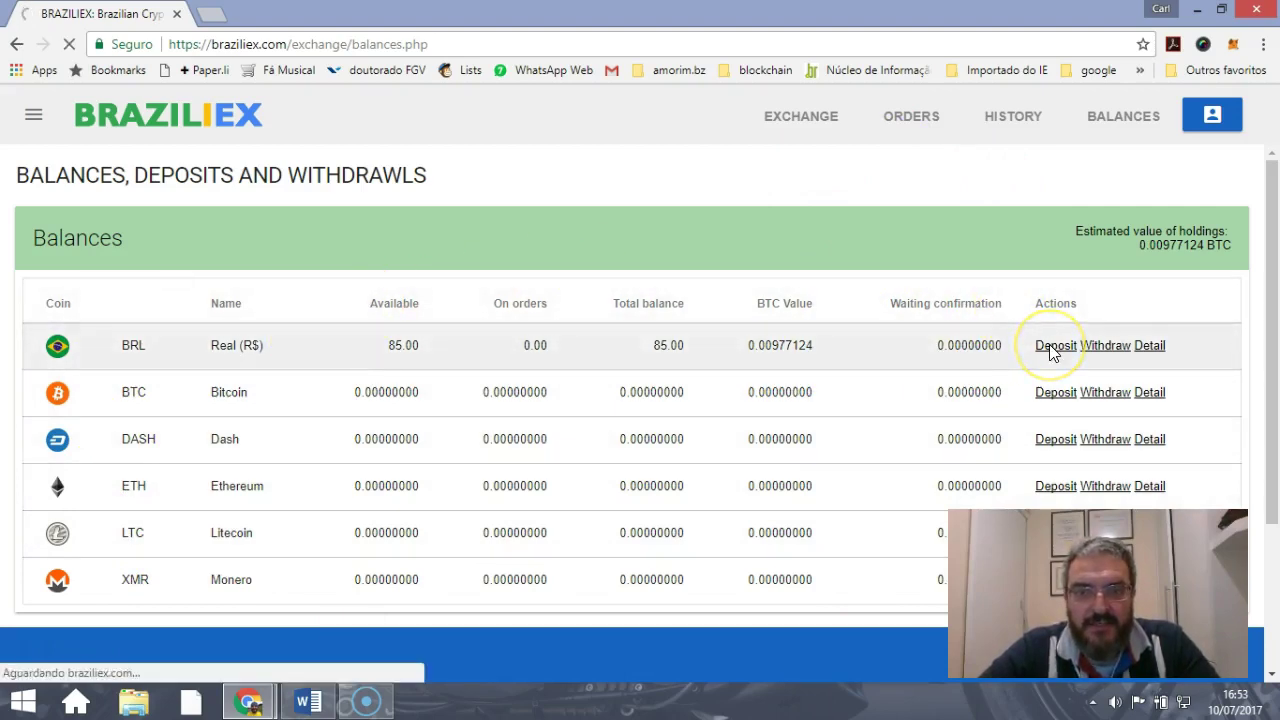
pyautogui.scroll(-1, 570, 298)
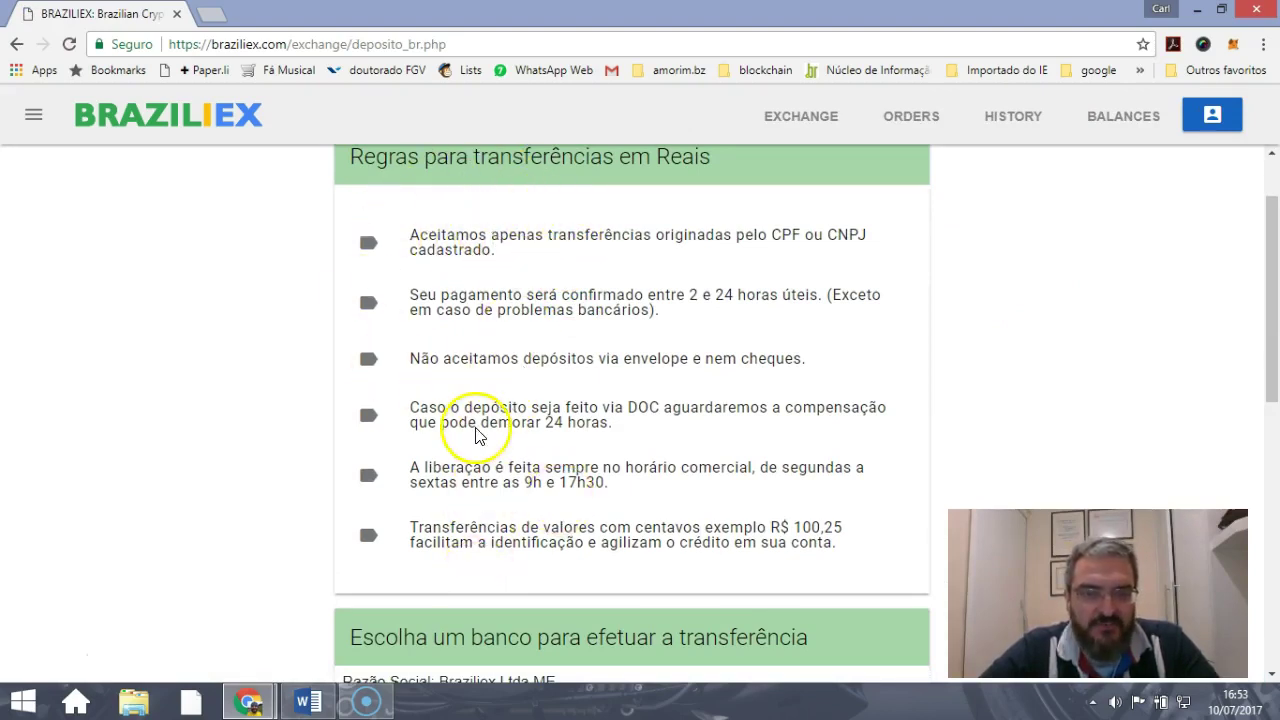
pyautogui.scroll(-2, 478, 437)
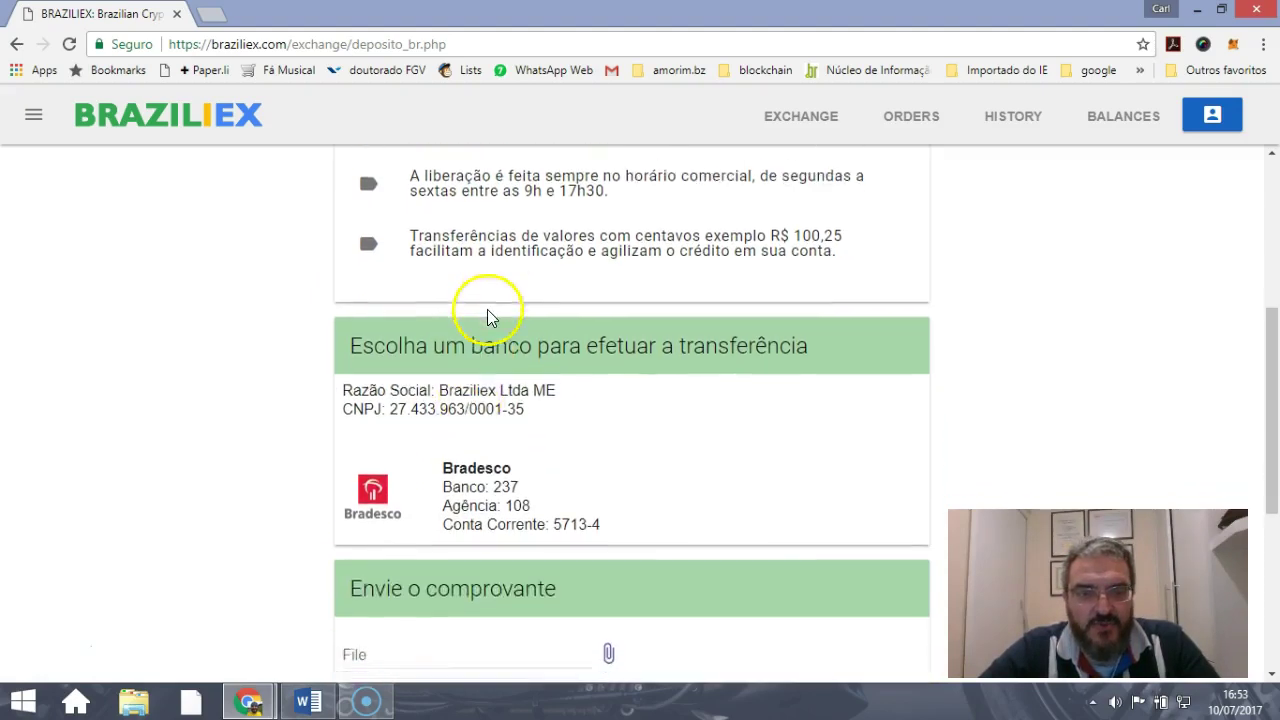
pyautogui.scroll(-1, 505, 335)
pyautogui.scroll(-1, 606, 337)
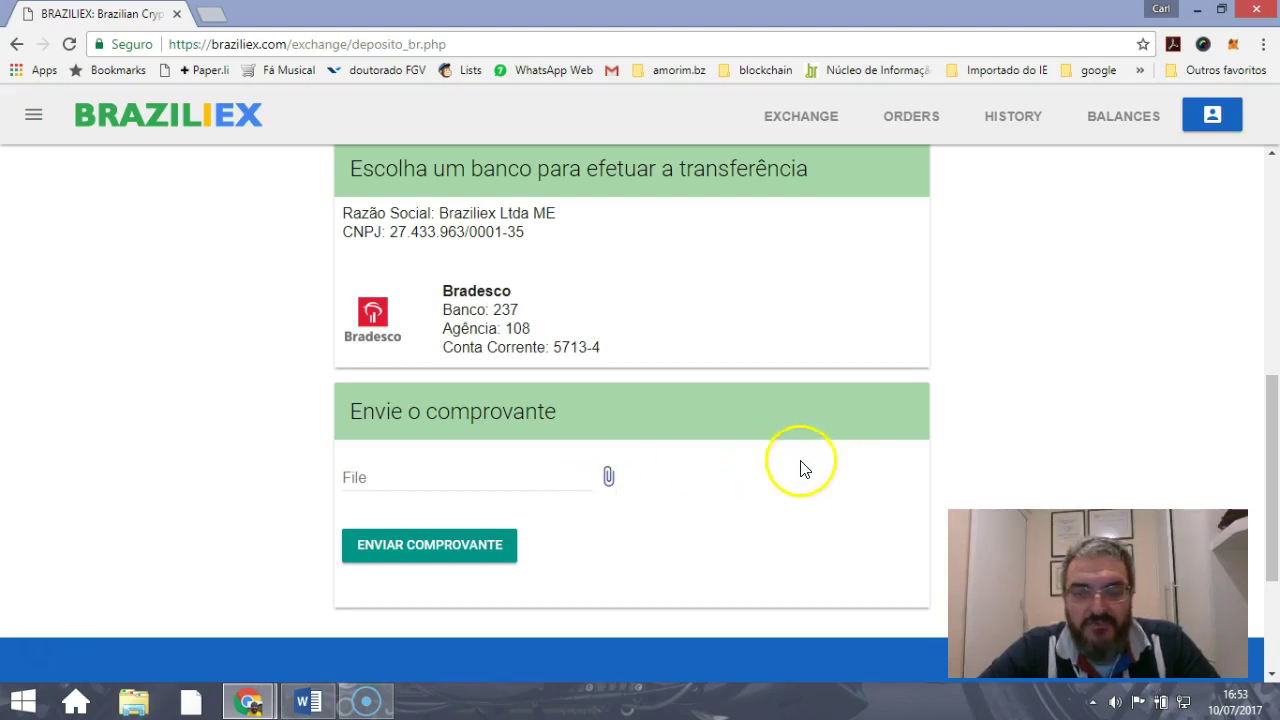
# Return to the balances overview and reopen the exchange page
pyautogui.click(1122, 124)
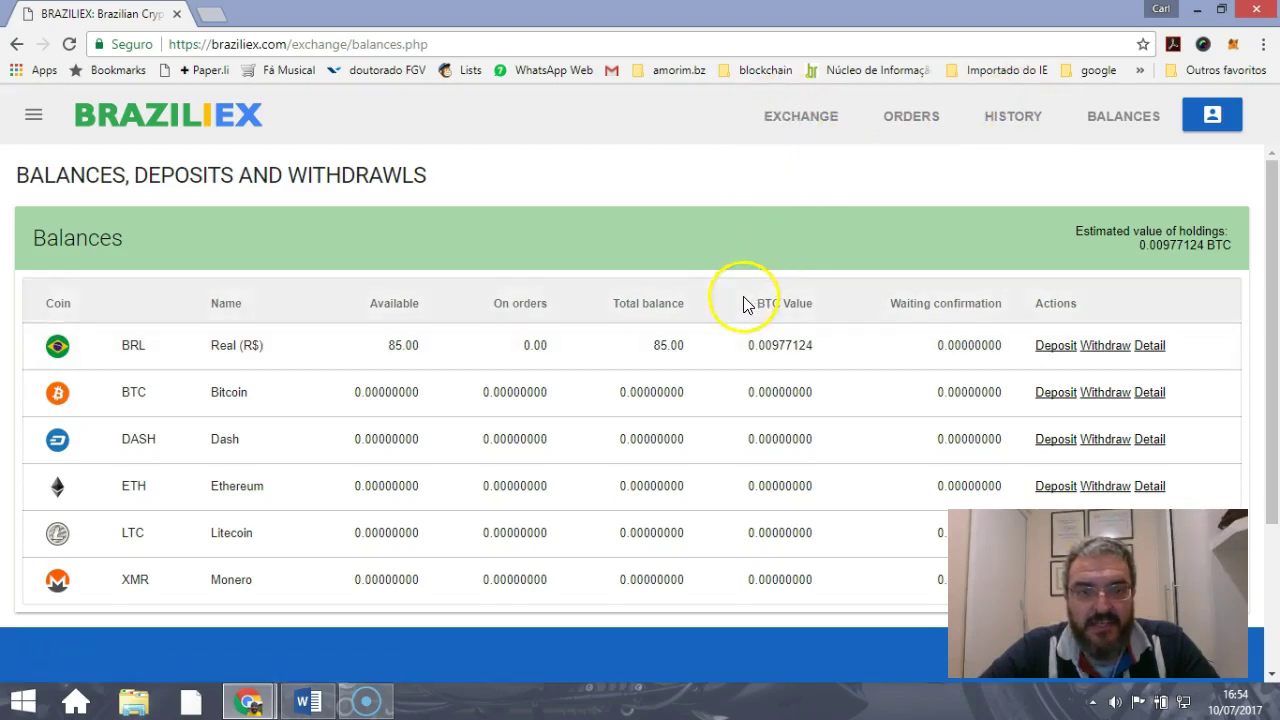
pyautogui.click(812, 124)
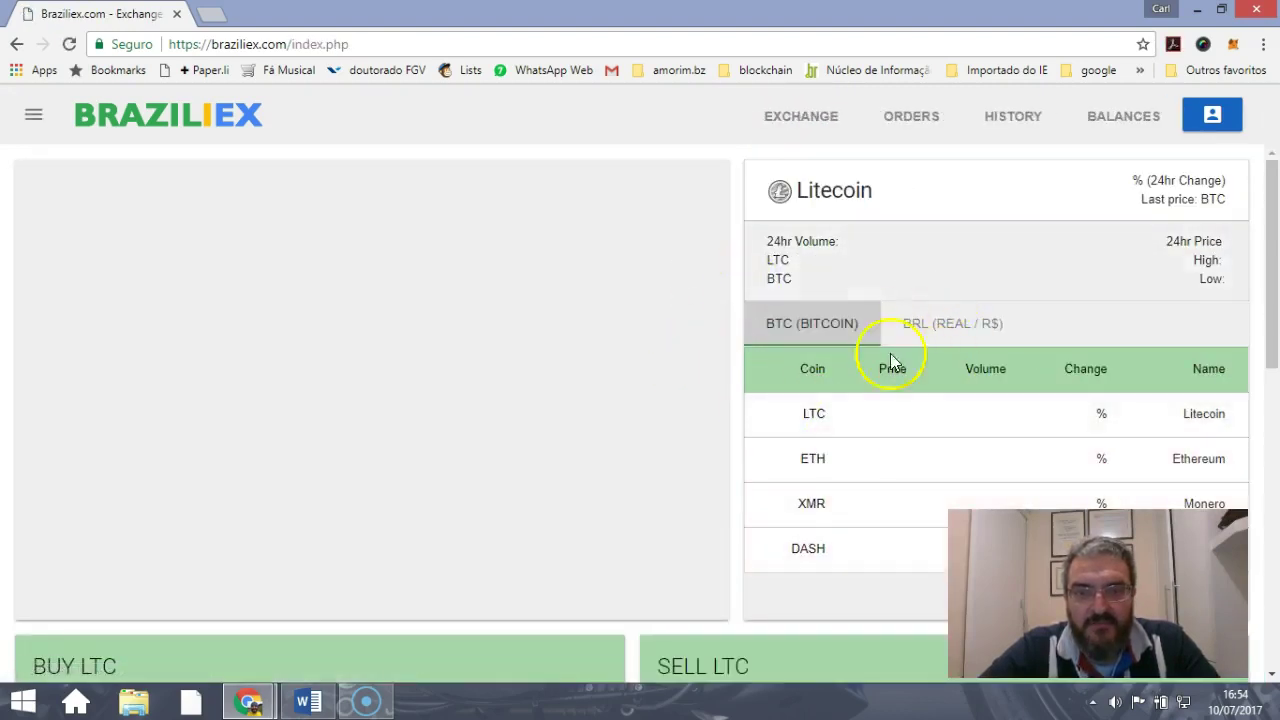
# Select Ethereum in the BTC market, switch to the BRL (Real / R$) market and select Ethereum there
pyautogui.click(821, 466)
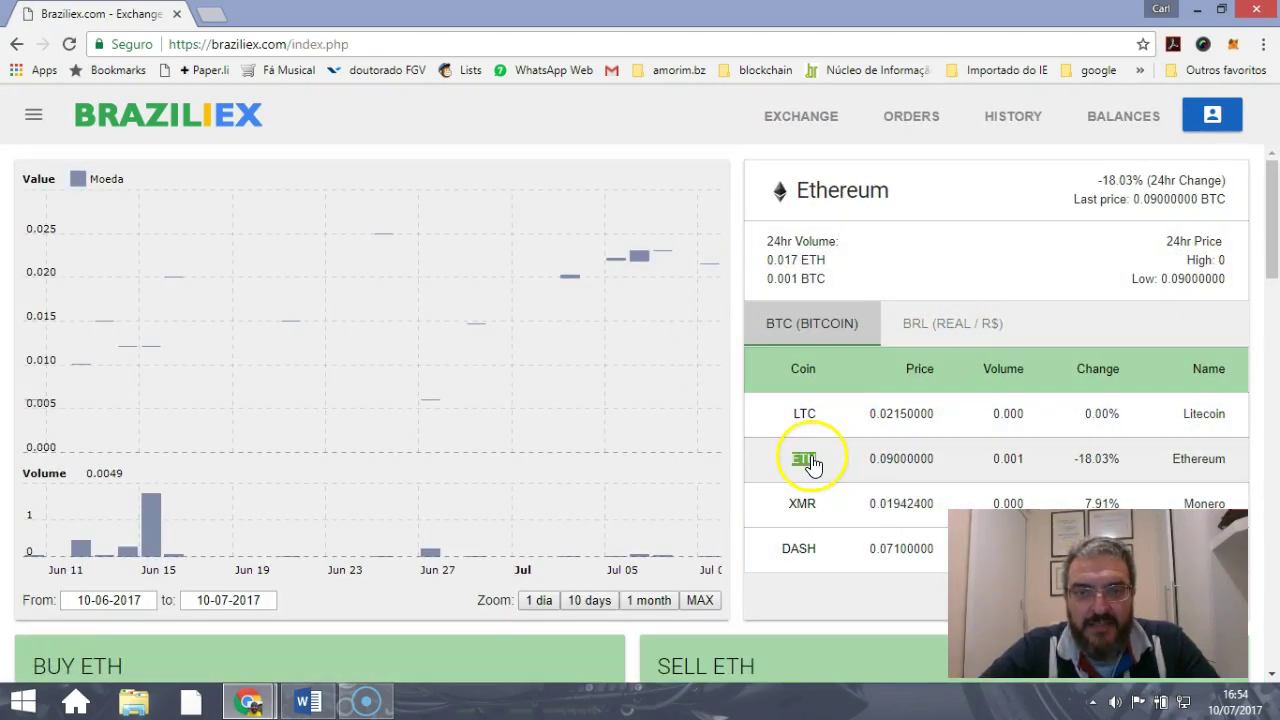
pyautogui.click(951, 331)
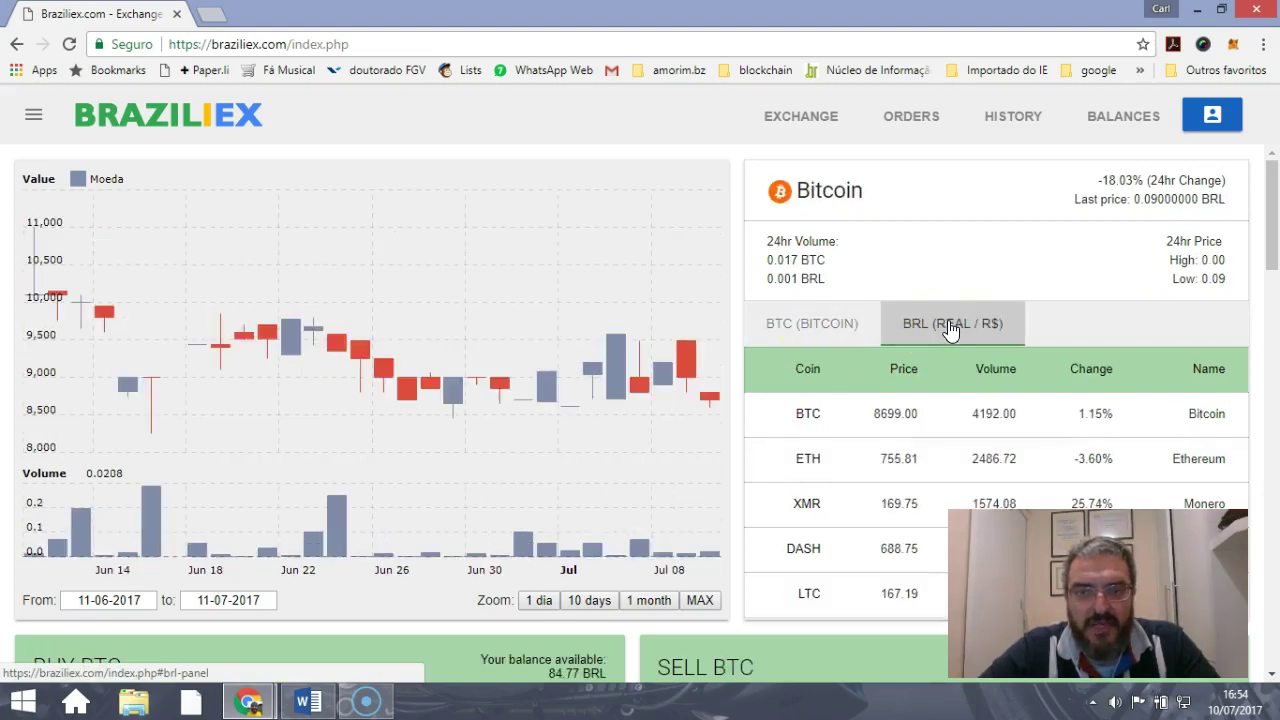
pyautogui.click(805, 470)
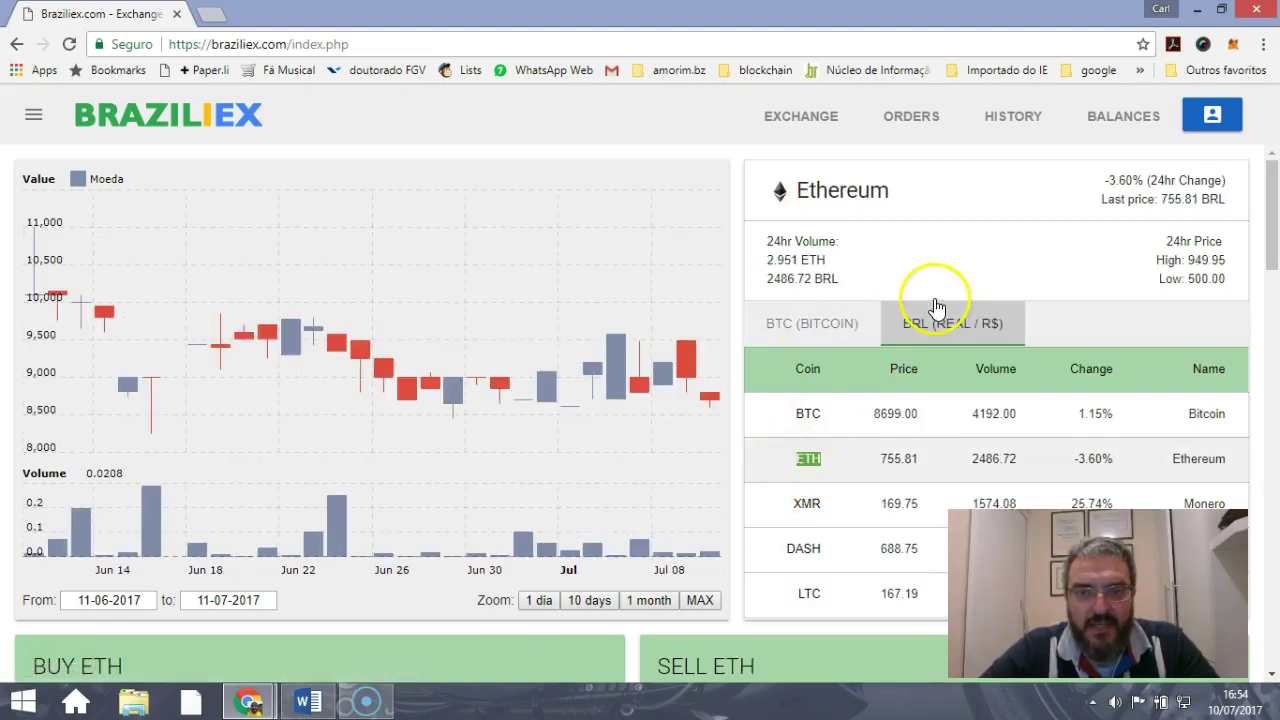
# Place and confirm a buy order for 0.094 ETH at a price of 899.00 BRL
pyautogui.scroll(-6, 380, 409)
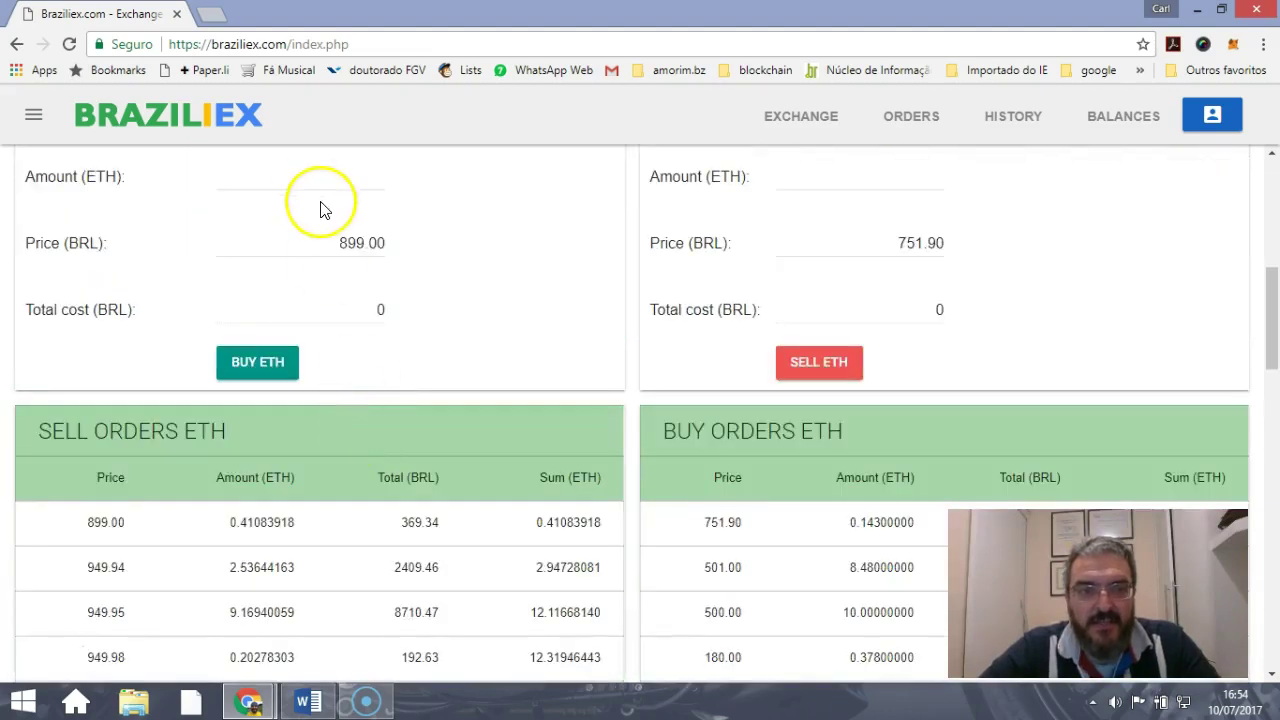
pyautogui.scroll(1, 322, 215)
pyautogui.click(336, 275)
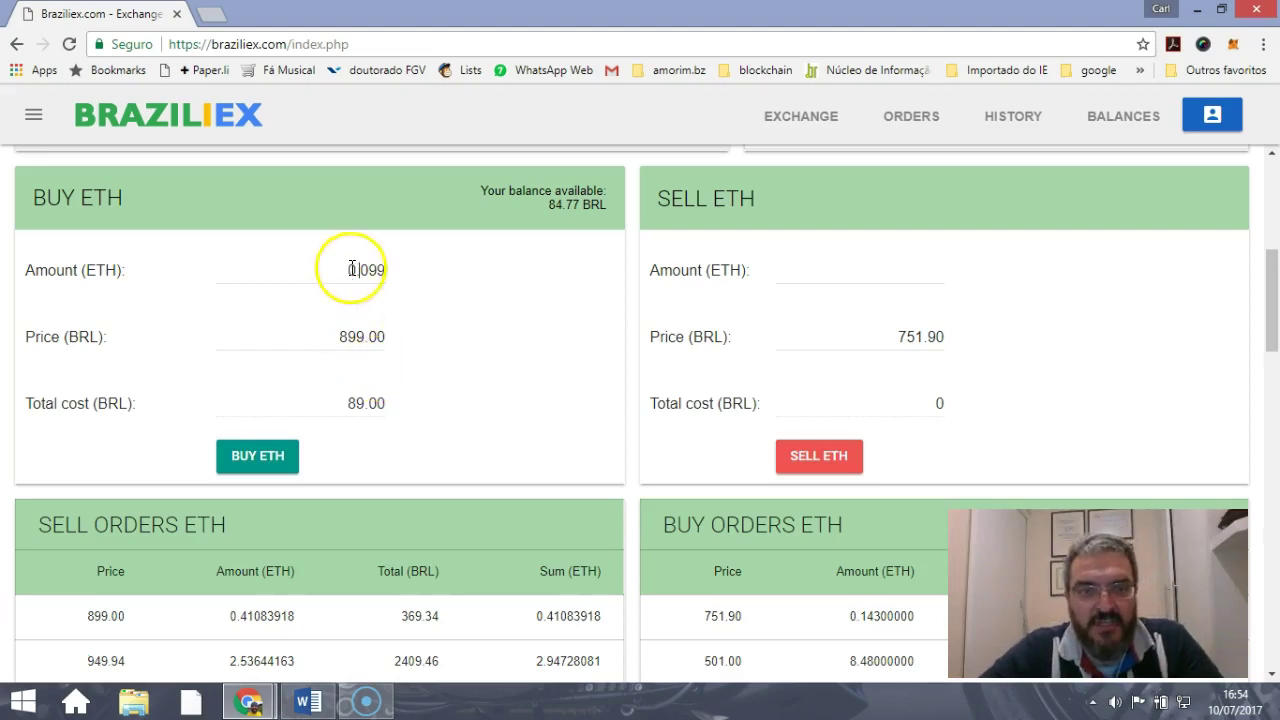
pyautogui.moveTo(376, 265); pyautogui.dragTo(383, 268)
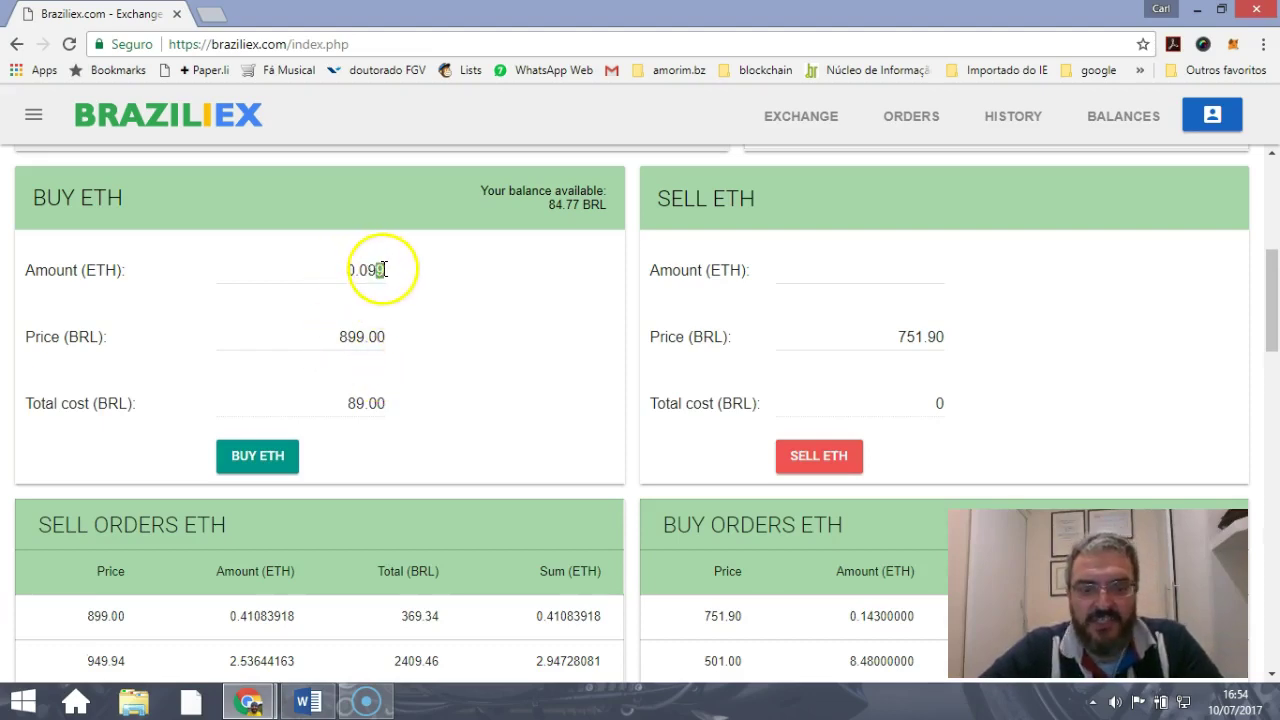
pyautogui.write('5')
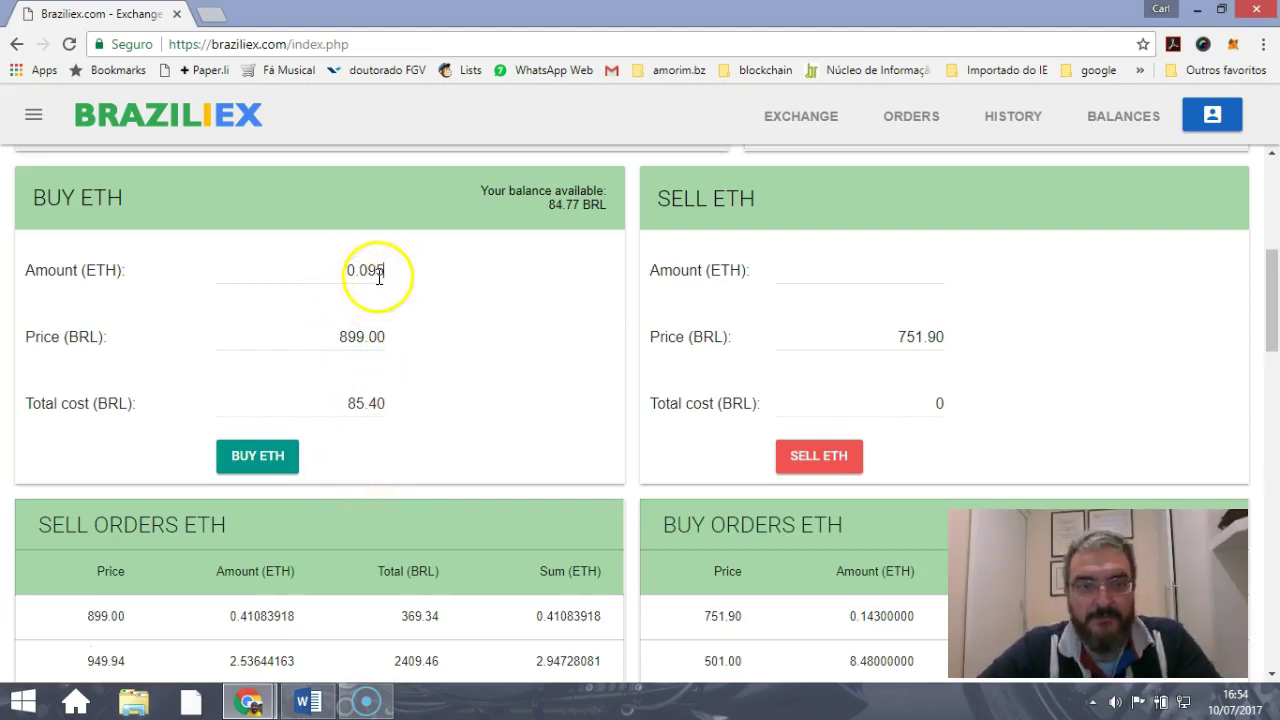
pyautogui.write('4')
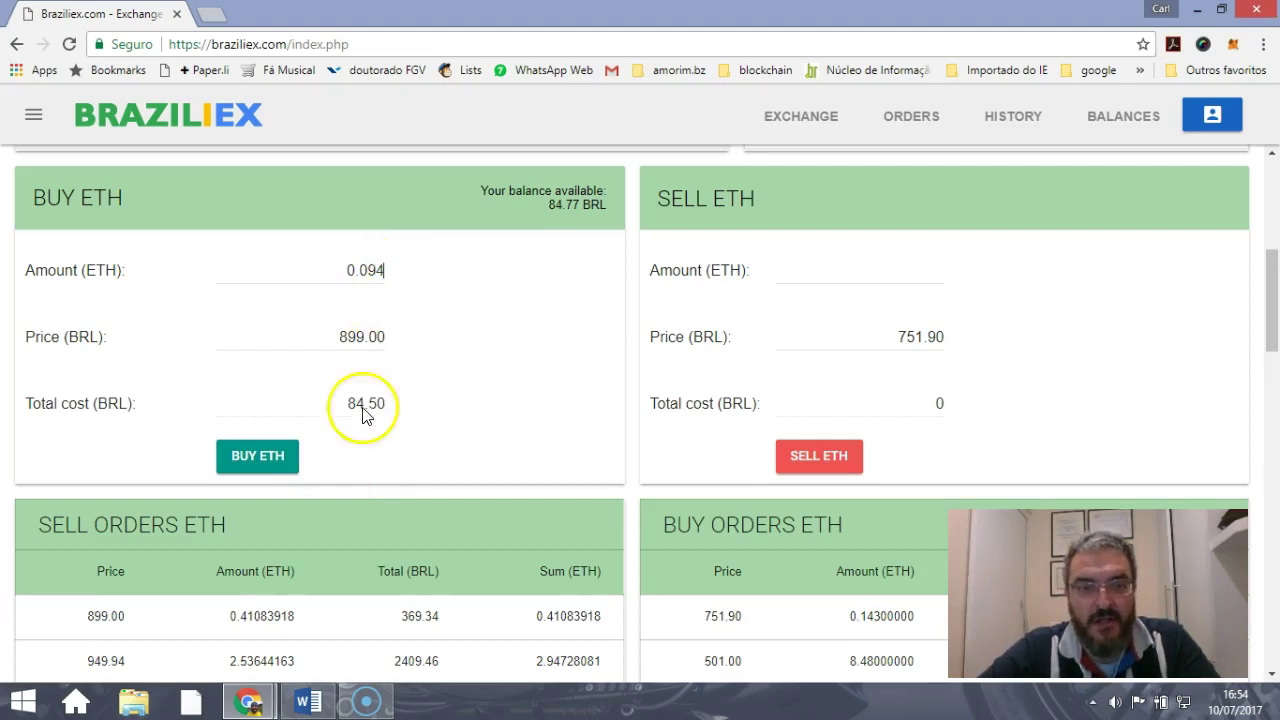
pyautogui.click(259, 457)
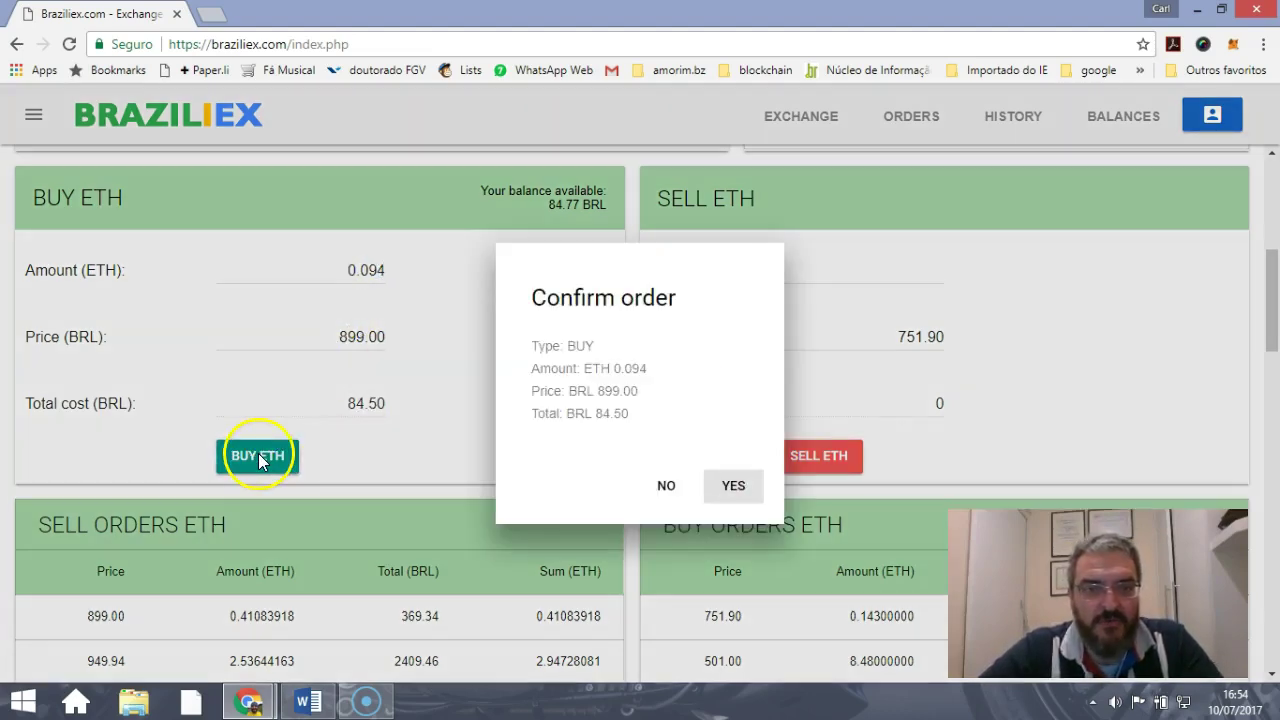
pyautogui.click(733, 488)
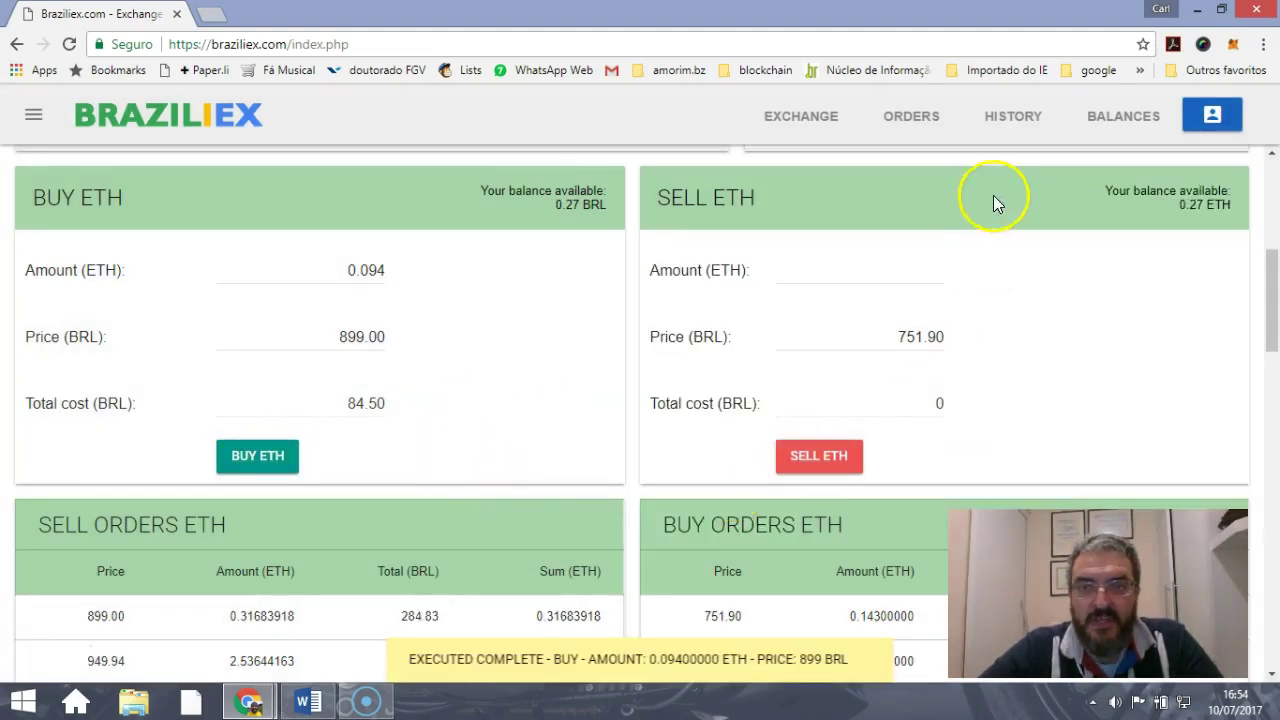
# Open the balances overview and check the available Real (R$) and Ethereum amounts after the purchase
pyautogui.click(1082, 257)
pyautogui.click(1124, 107)
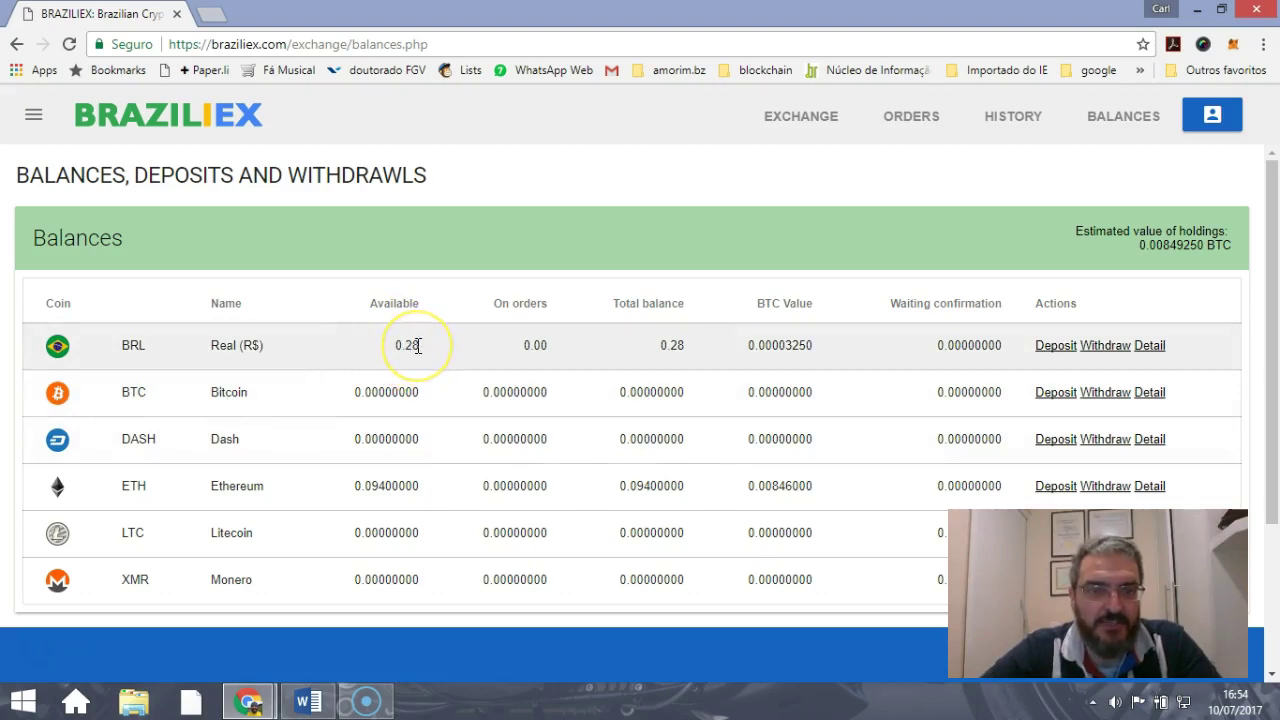
pyautogui.click(387, 487)
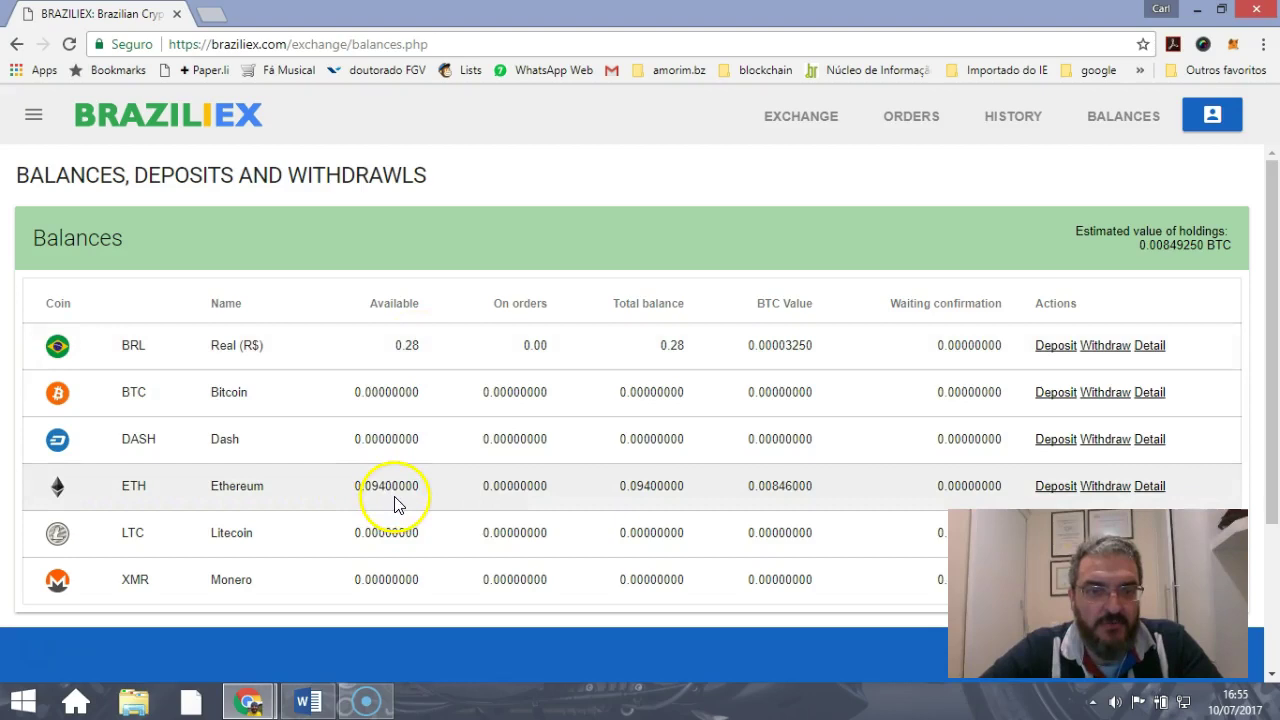
pyautogui.scroll(-2, 390, 495)
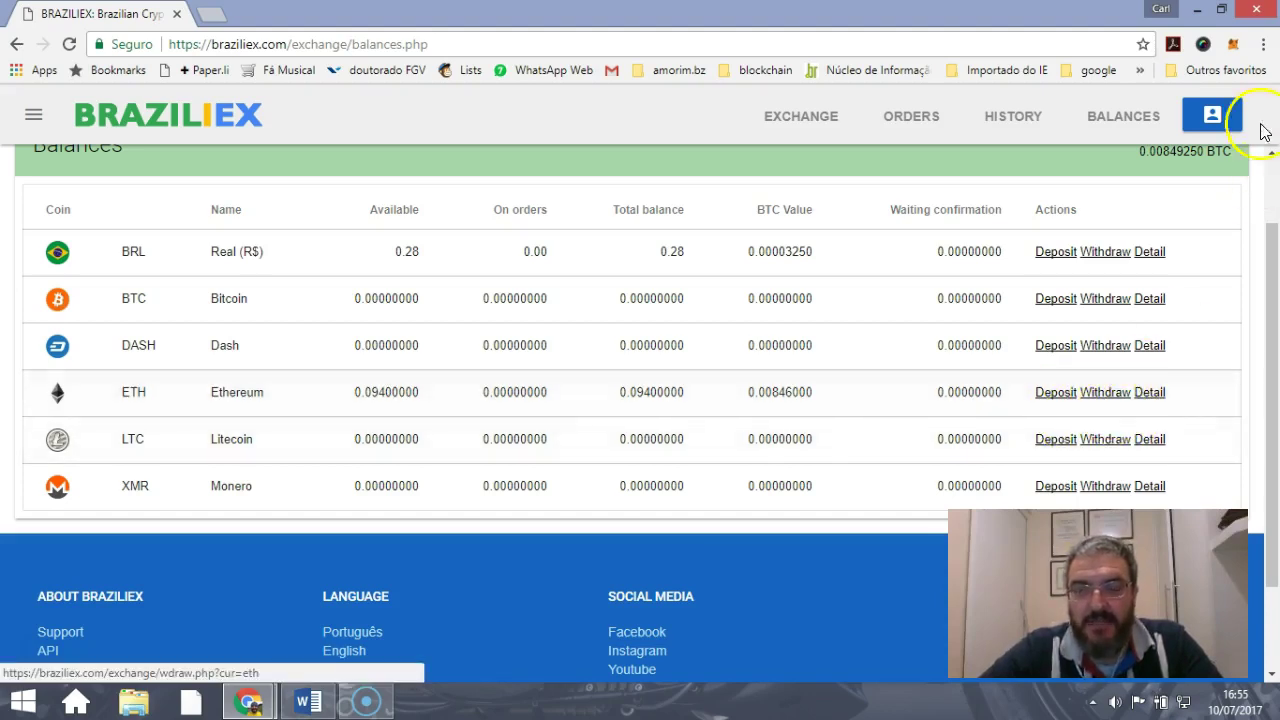
# Unlock the MetaMask wallet with its password, display the Prospers account's QR code and copy its address
pyautogui.click(1234, 47)
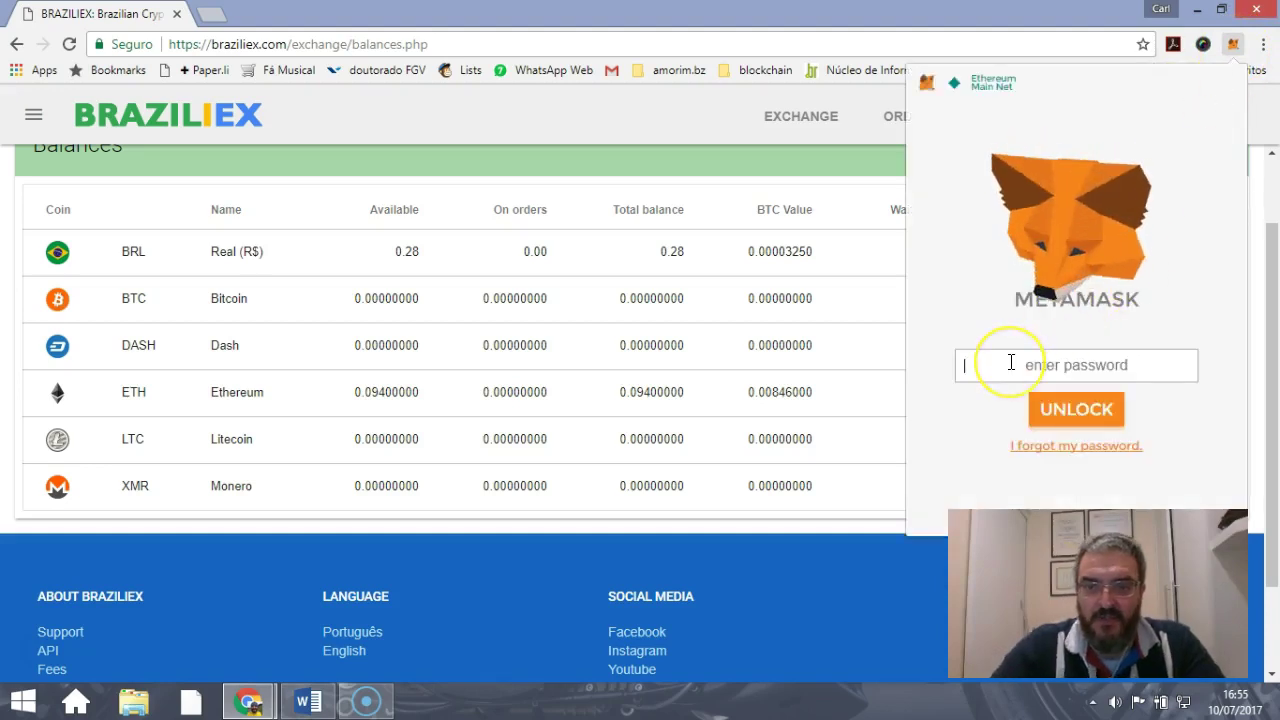
pyautogui.write('••••••')
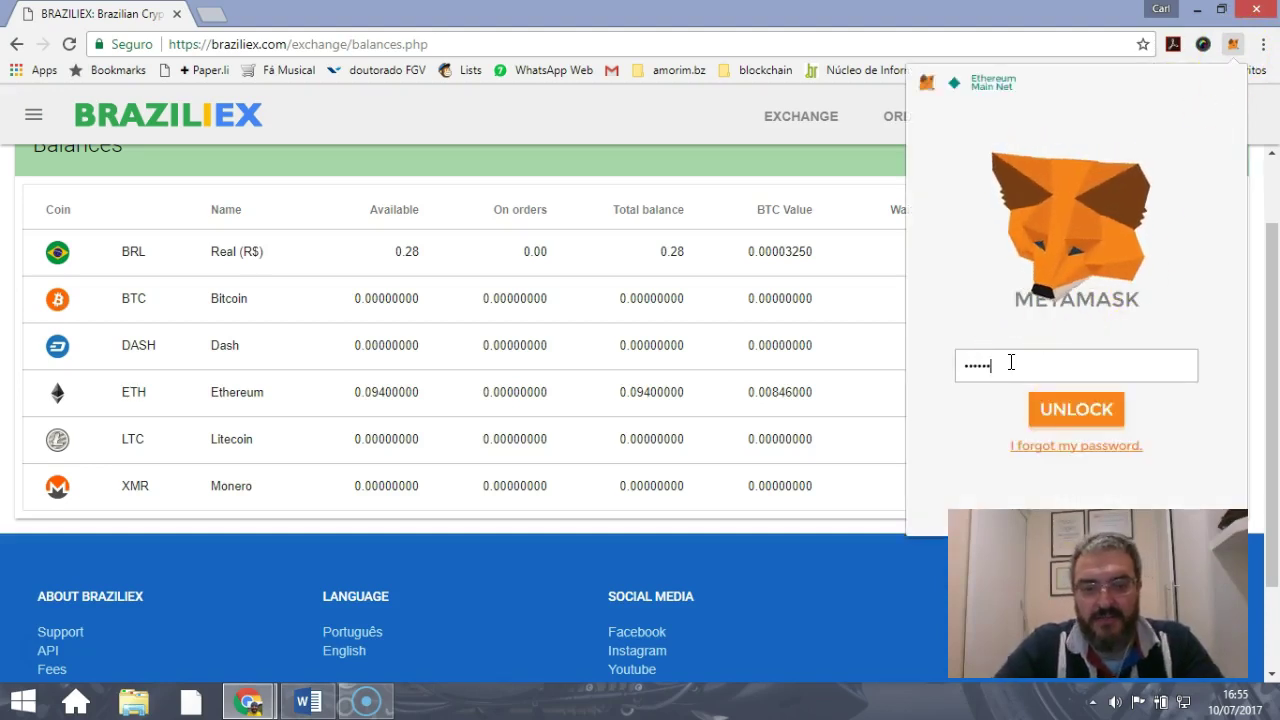
pyautogui.write('••••')
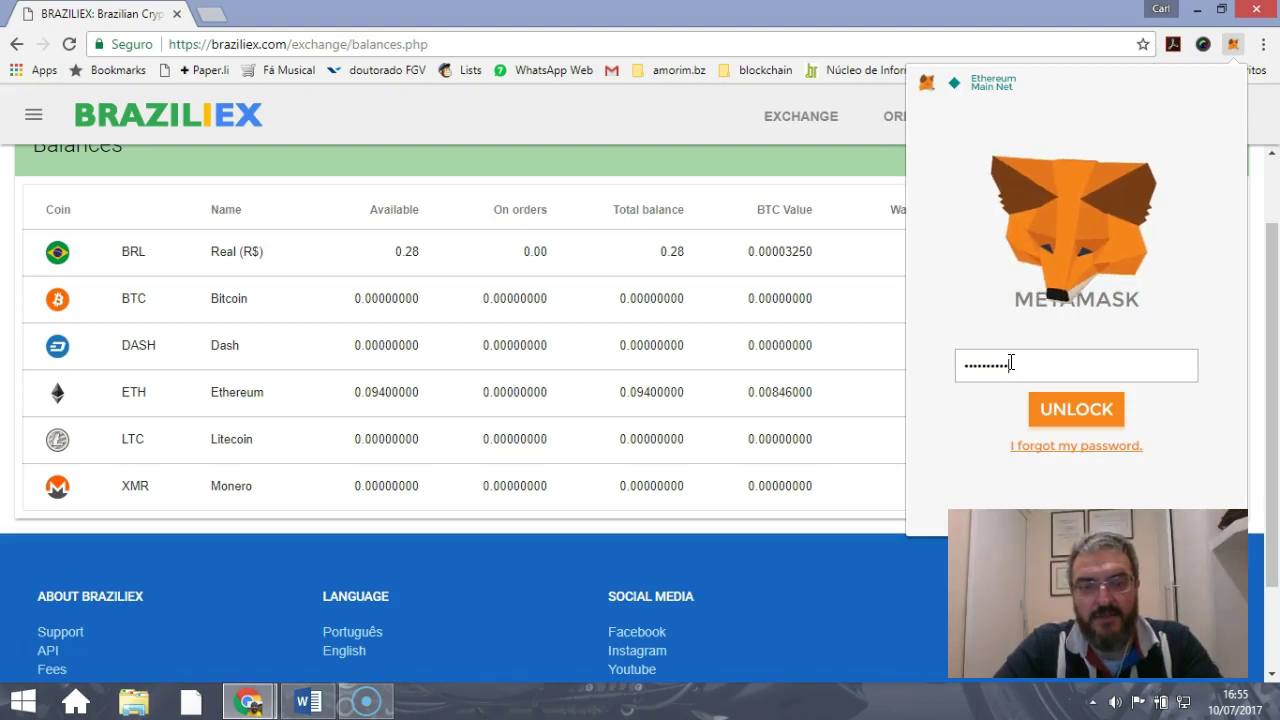
pyautogui.press('Return')
pyautogui.click(1045, 380)
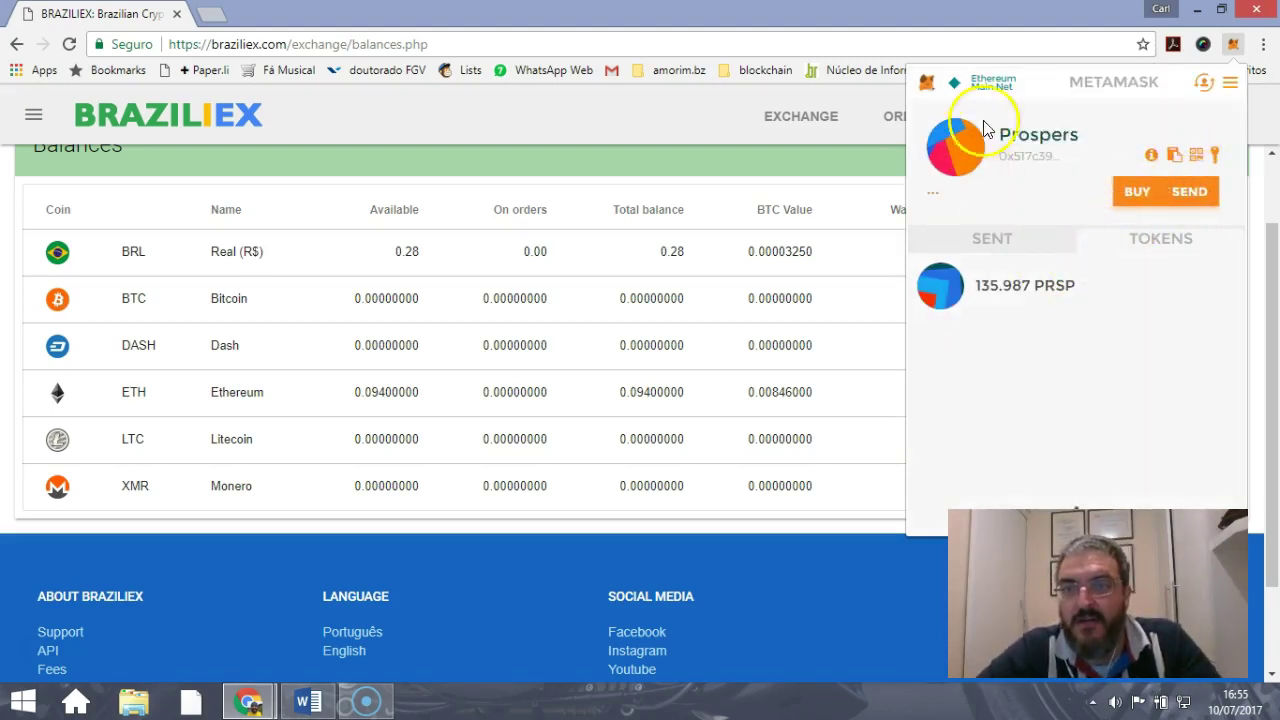
pyautogui.click(1197, 160)
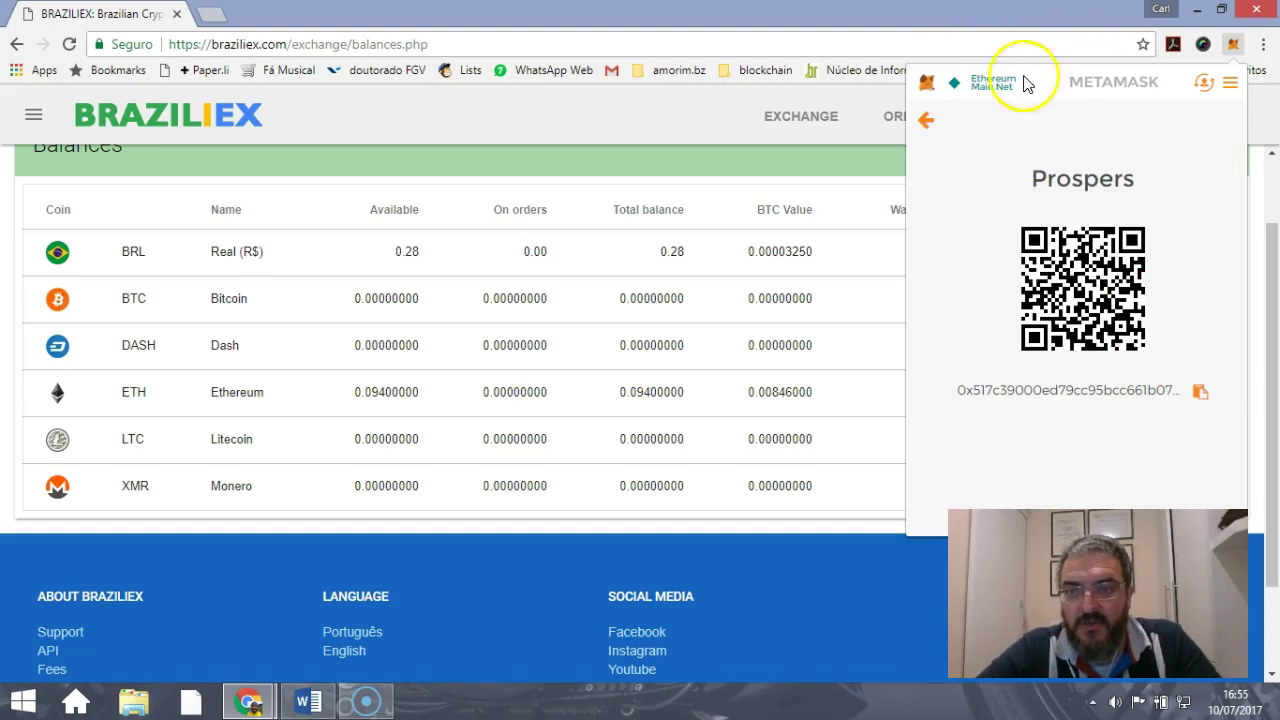
pyautogui.click(102, 522)
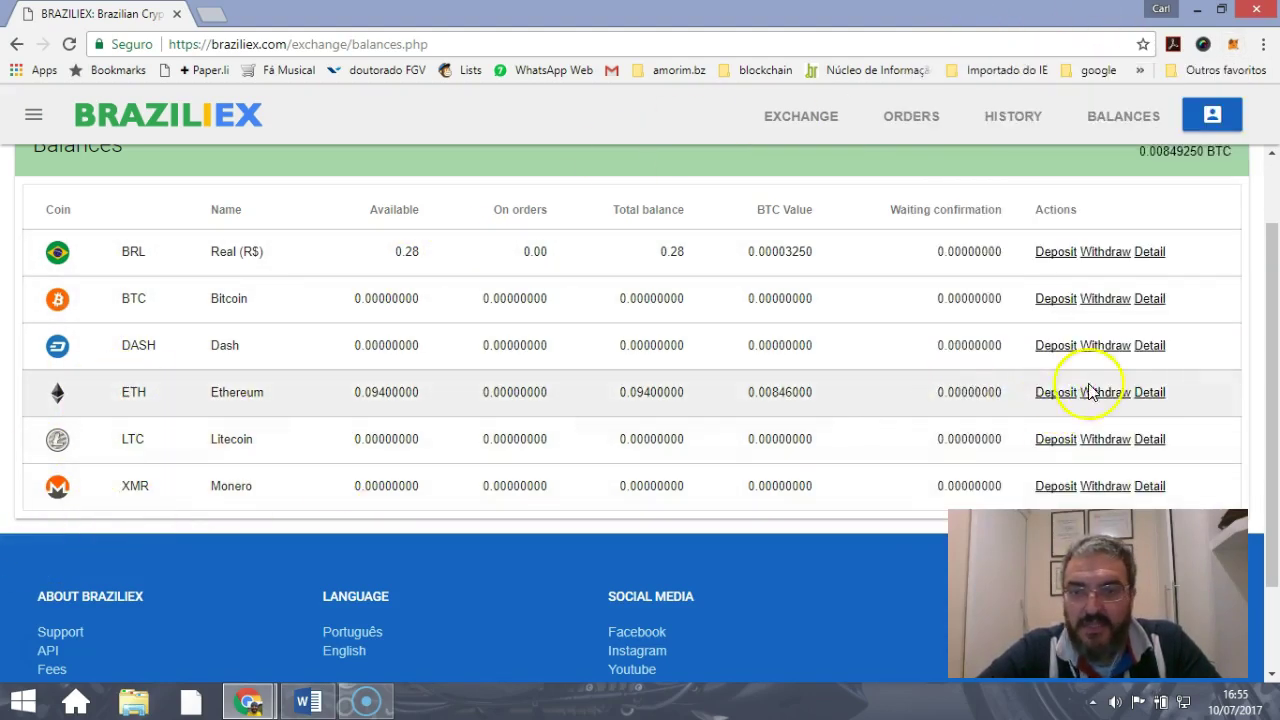
# Open the Ethereum withdrawal form from the balances and paste the copied MetaMask wallet address as the destination
pyautogui.click(1116, 396)
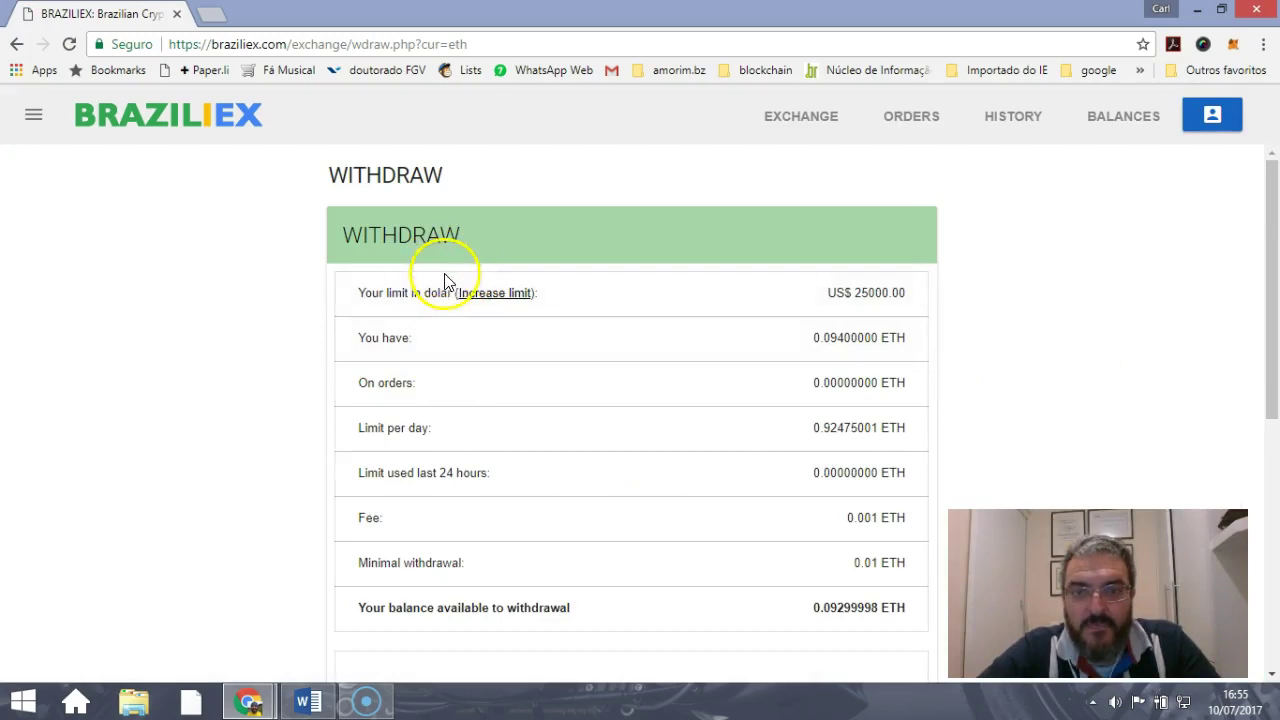
pyautogui.scroll(-1, 470, 330)
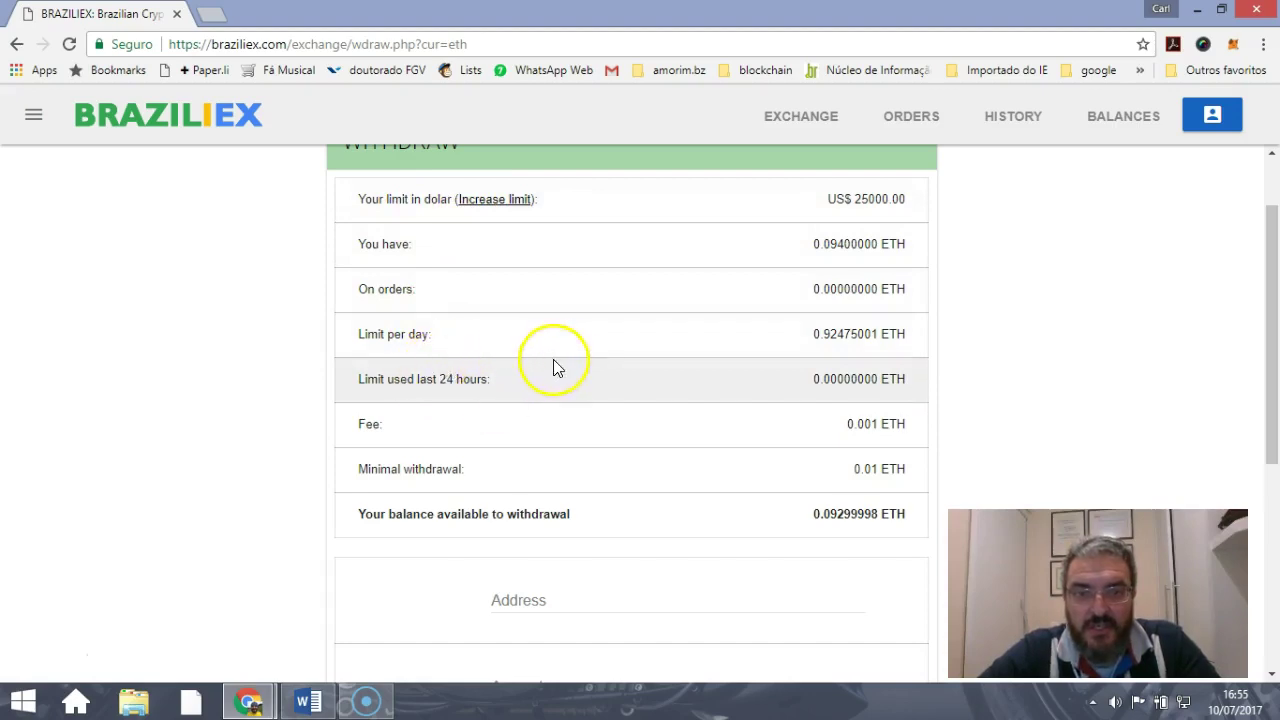
pyautogui.scroll(-2, 499, 432)
pyautogui.click(528, 410)
pyautogui.hotkey('ctrl', 'v')
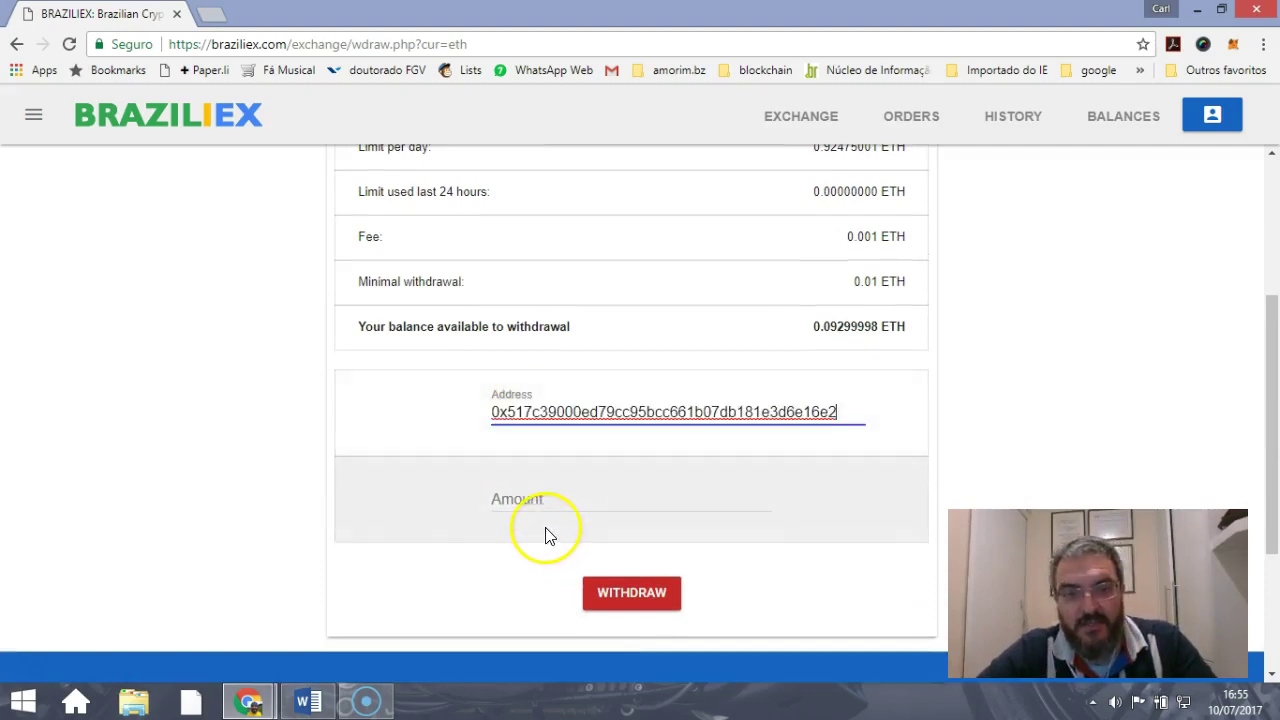
# Set the withdrawal amount to the full available balance, 0.09299998 ETH, and submit the withdrawal
pyautogui.click(509, 500)
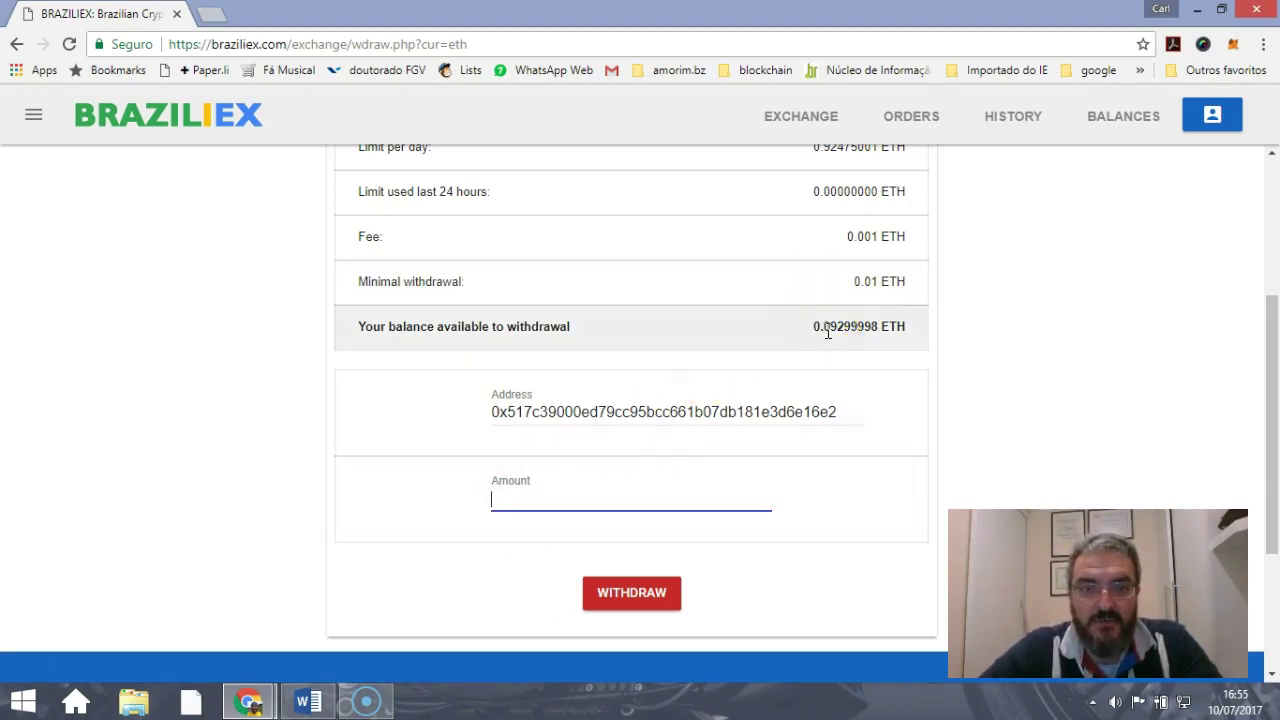
pyautogui.moveTo(812, 328); pyautogui.dragTo(880, 320)
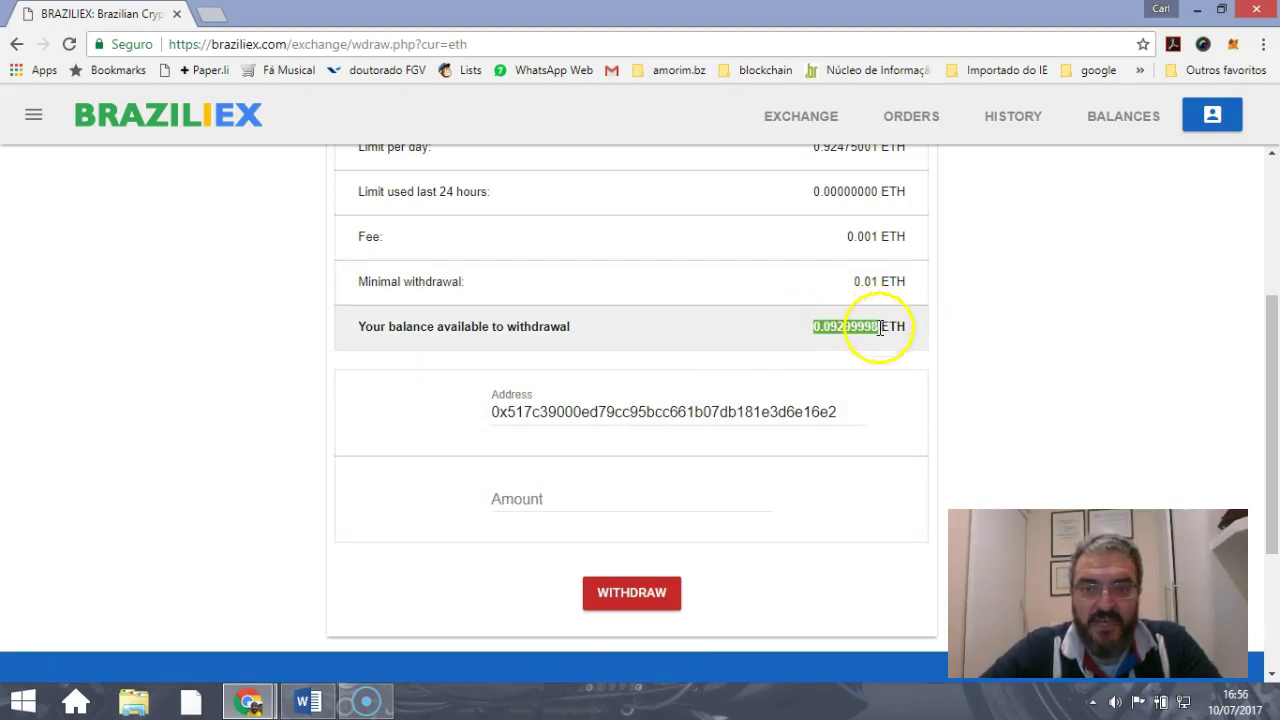
pyautogui.click(499, 505)
pyautogui.hotkey('ctrl', 'v')
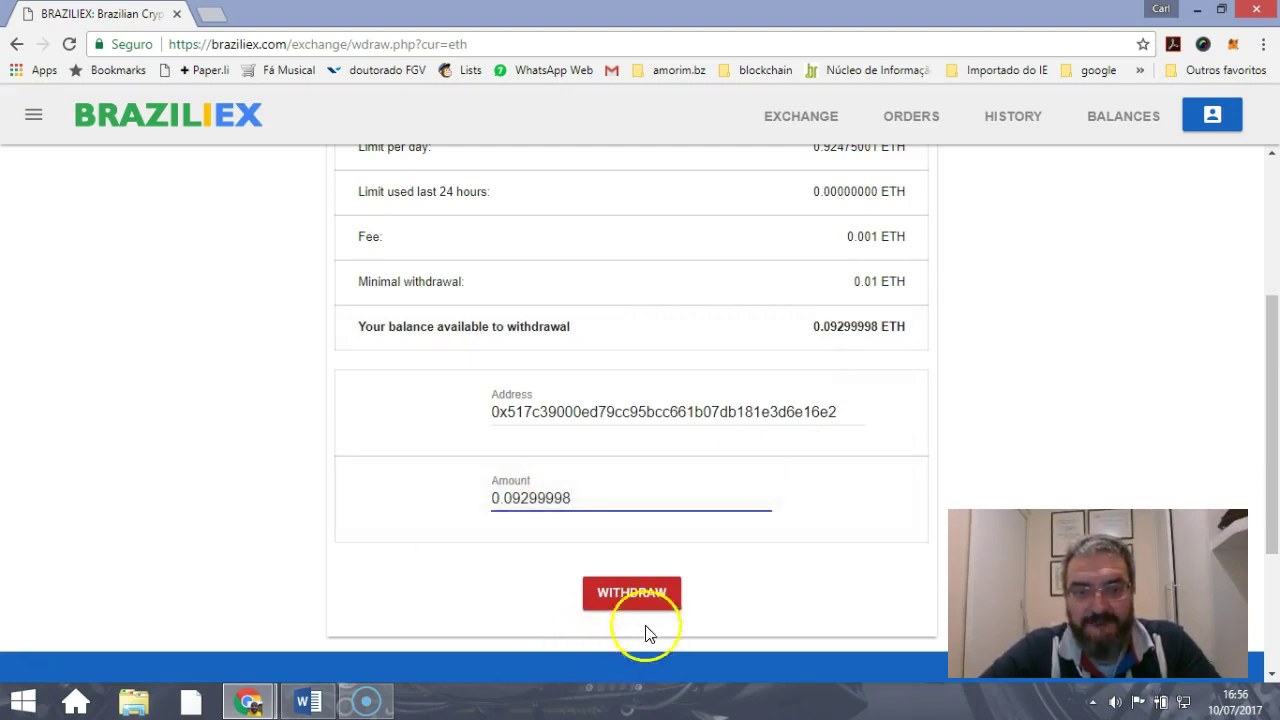
pyautogui.click(632, 594)
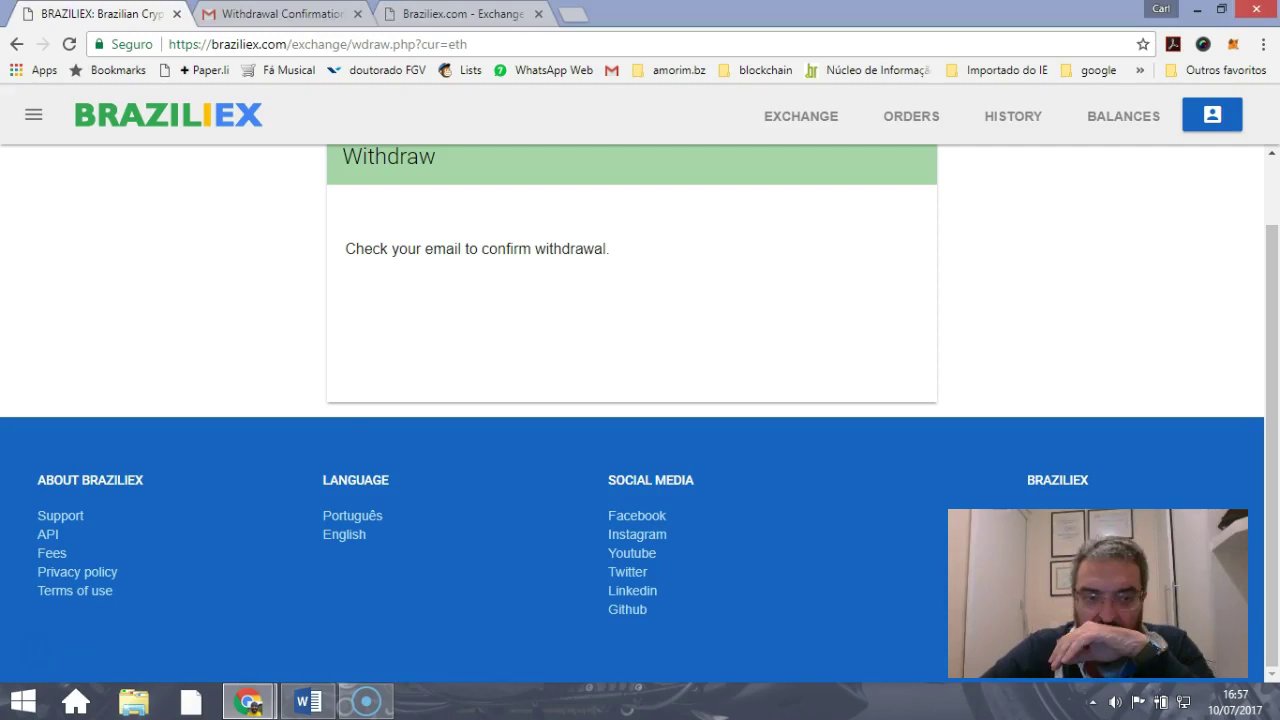
# Switch to the withdrawal confirmation e-mail in Gmail and locate the link that confirms the withdrawal
pyautogui.hotkey('ctrl', '2')
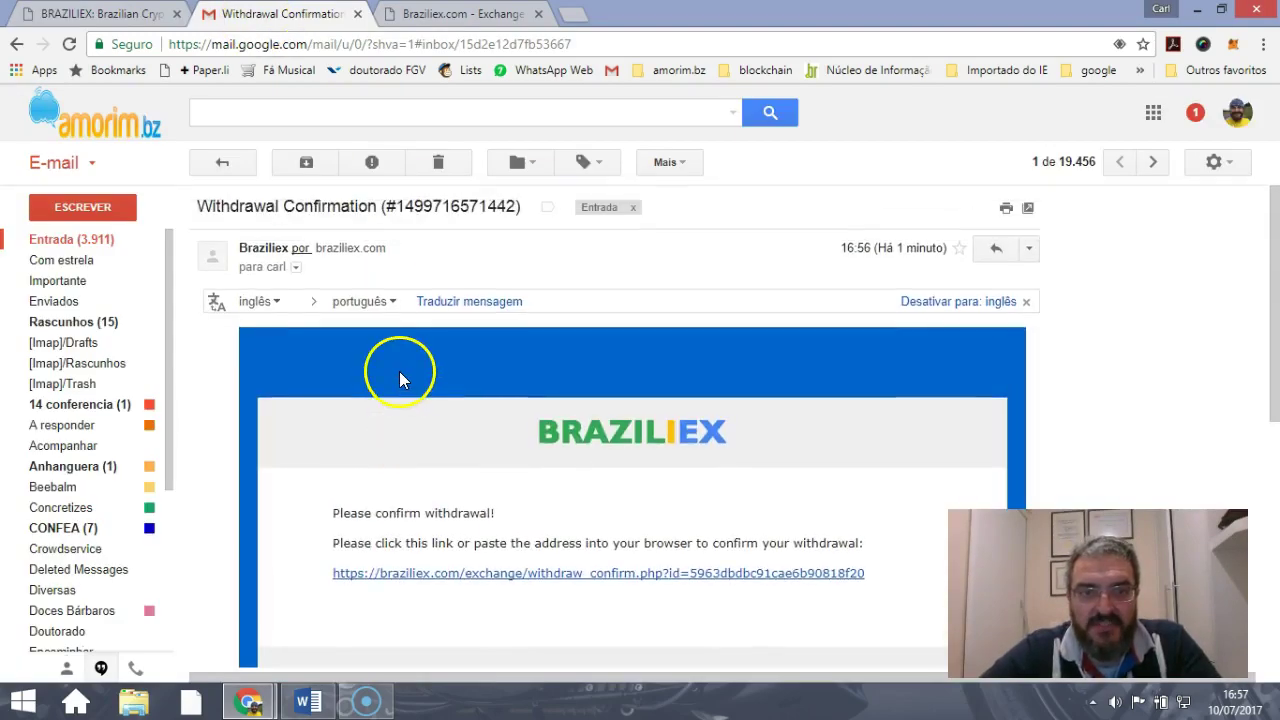
pyautogui.scroll(-2, 399, 371)
pyautogui.scroll(-3, 400, 360)
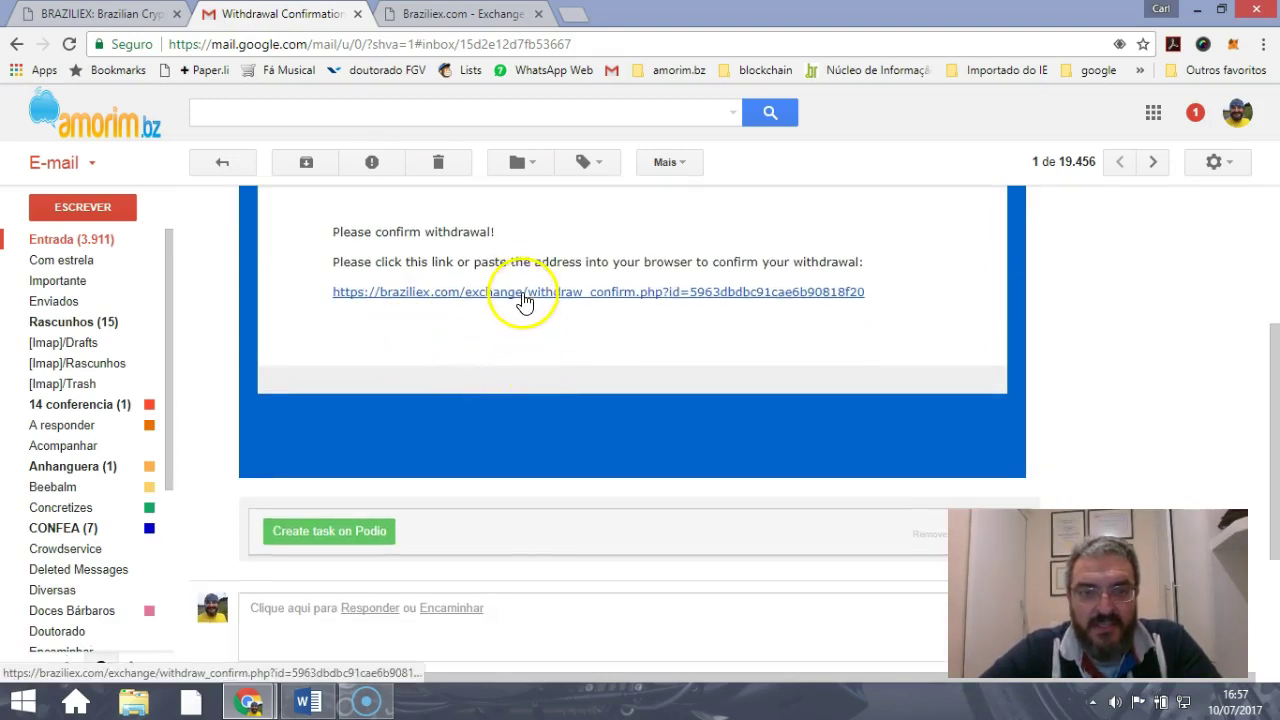
# Reopen the Braziliex balances and the MetaMask wallet to check that the withdrawn Ethereum has arrived
pyautogui.click(441, 20)
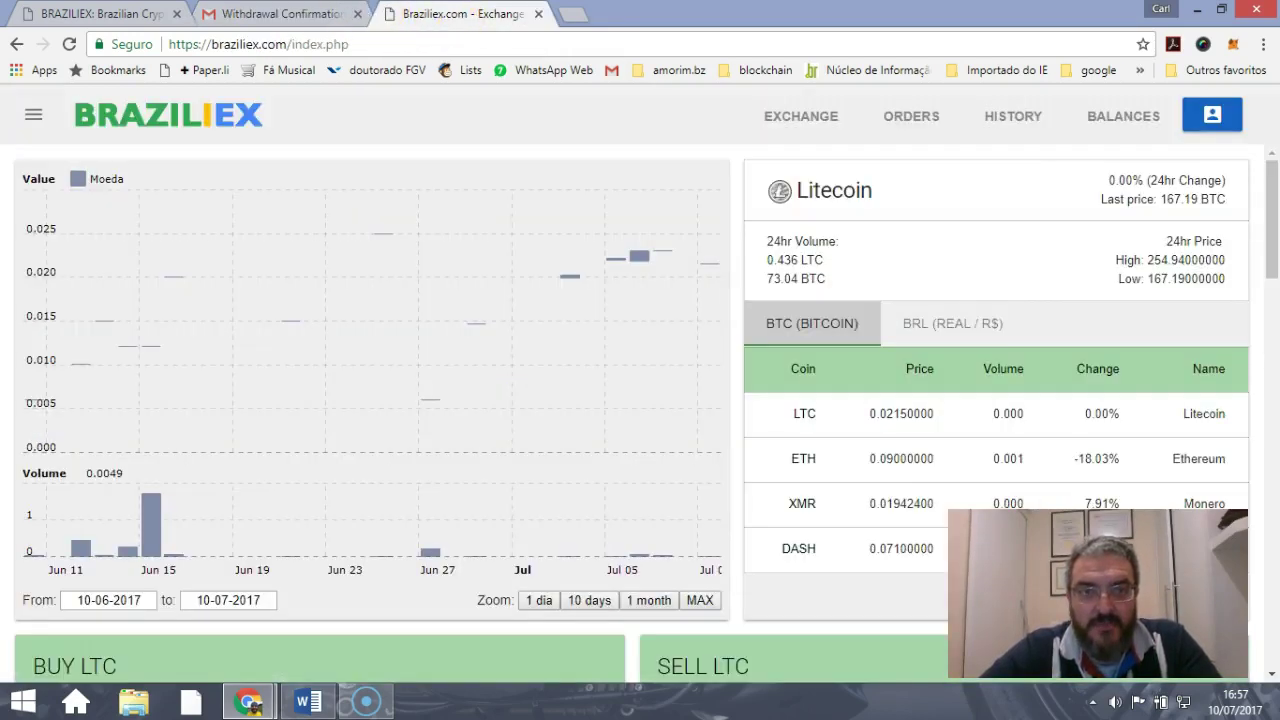
pyautogui.click(1113, 115)
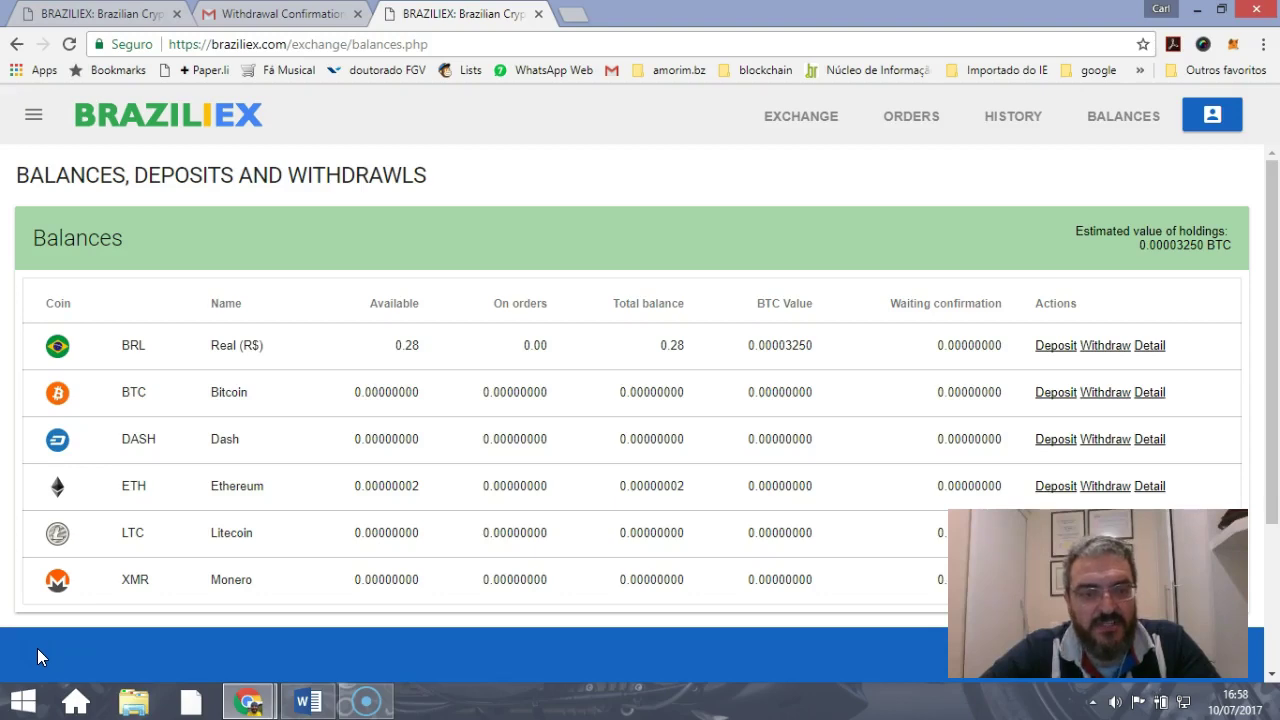
pyautogui.click(1234, 47)
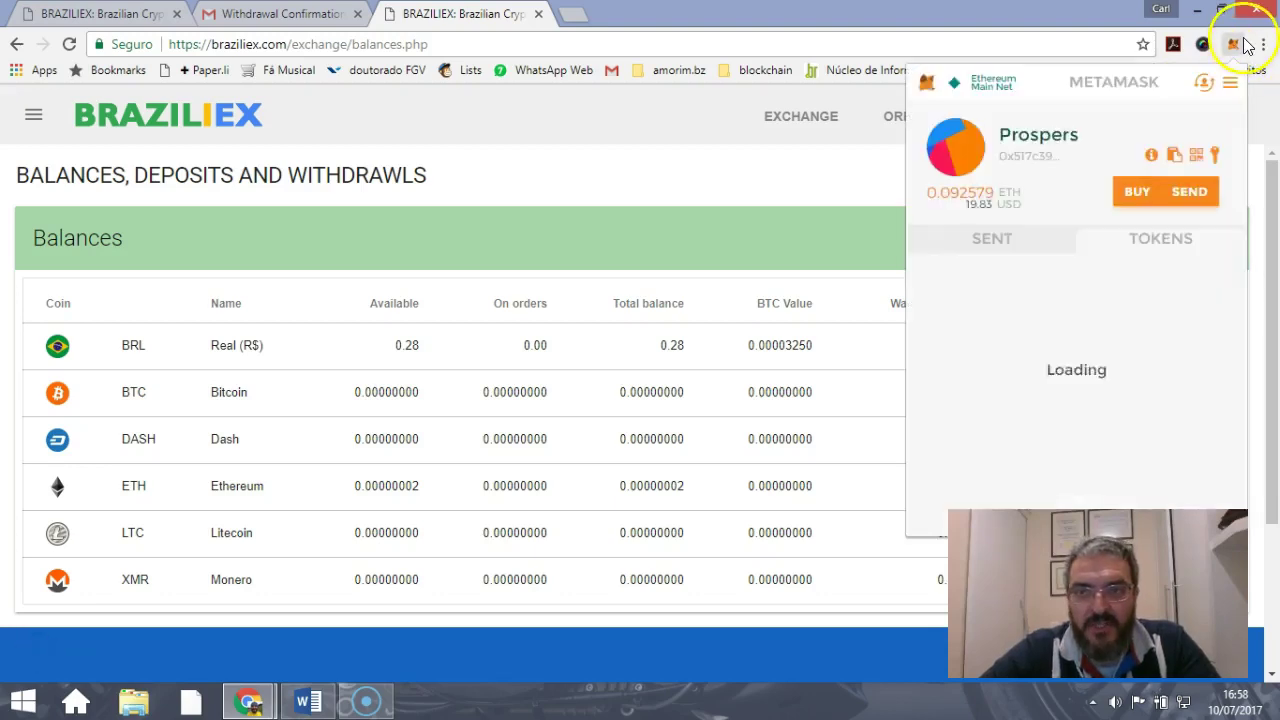